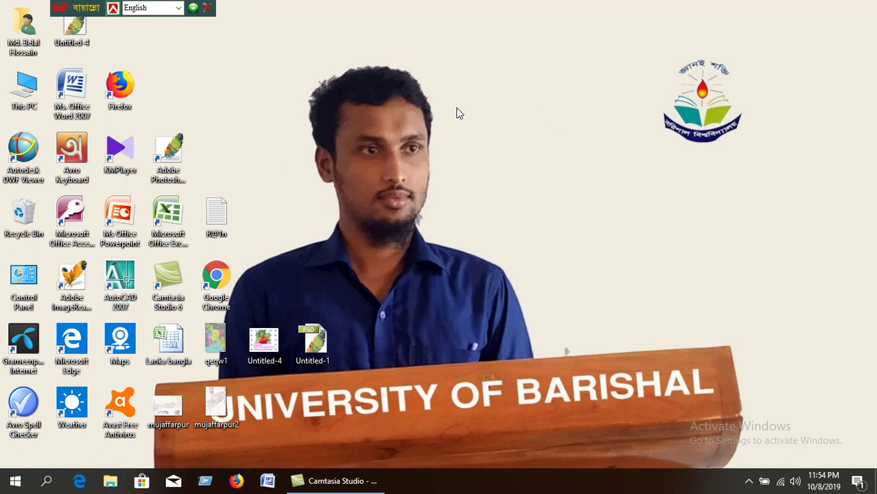
- Launch AutoCAD 2007 from its desktop shortcut
click(114, 293)
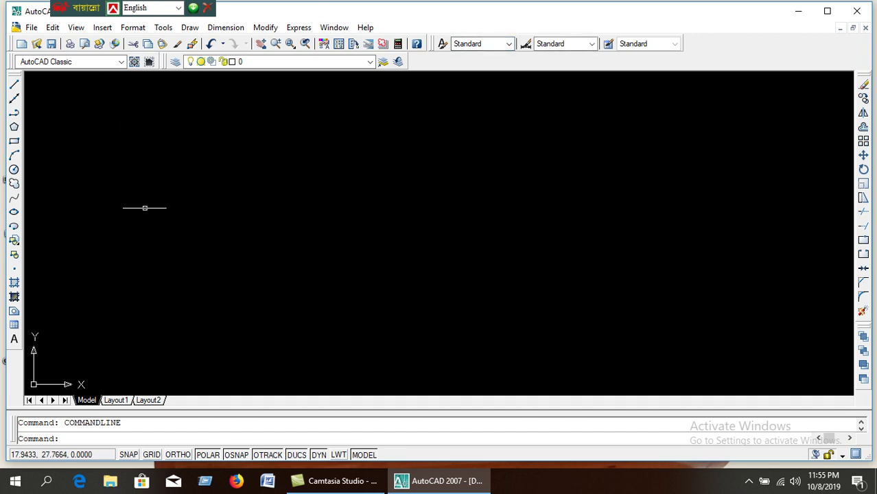
- Switch the UCS icon to Noorigin so it stays in the corner instead of the origin
click(77, 29)
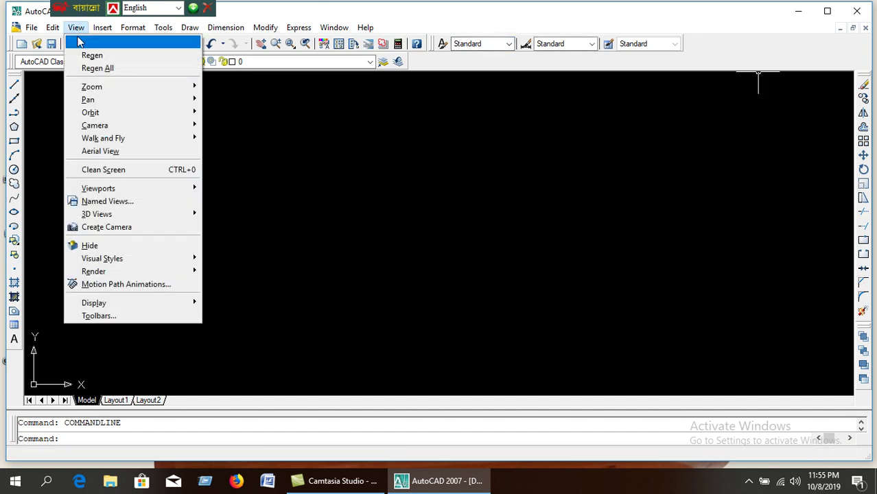
mouse_move(94, 303)
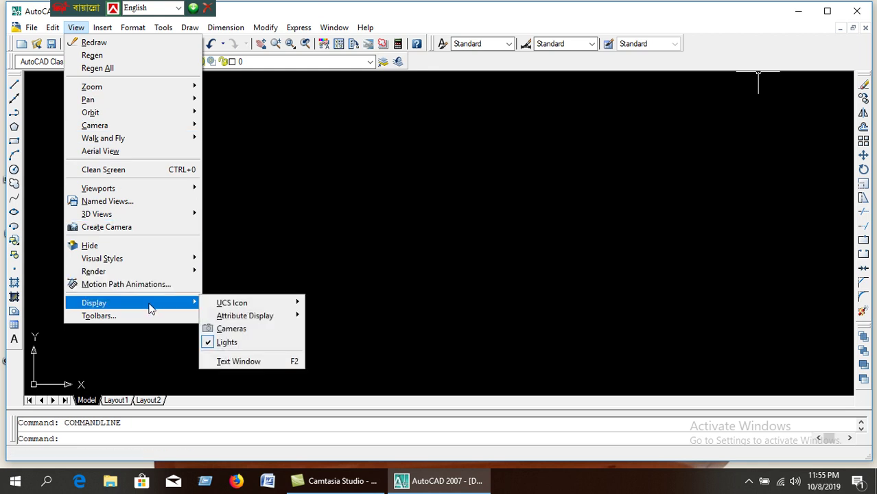
mouse_move(231, 303)
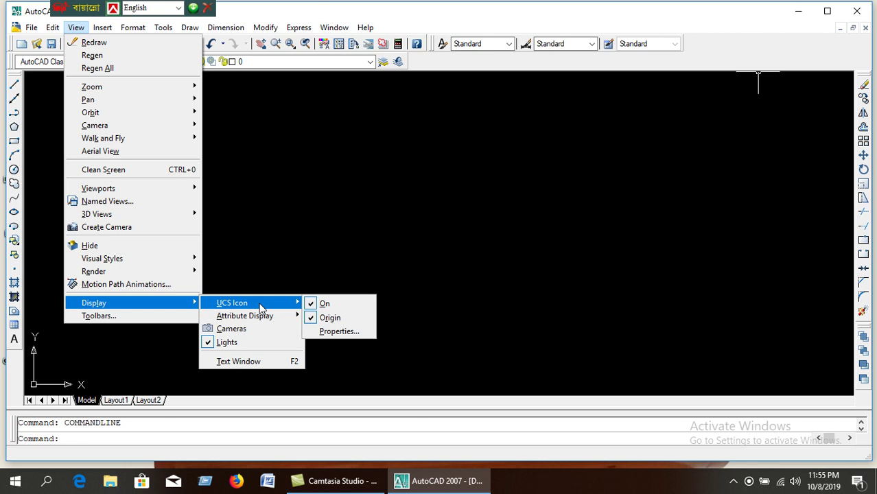
click(329, 317)
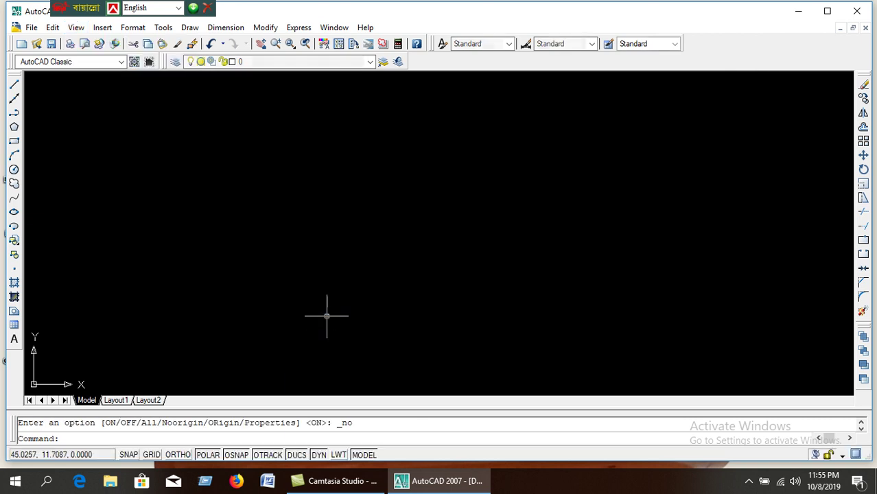
click(77, 28)
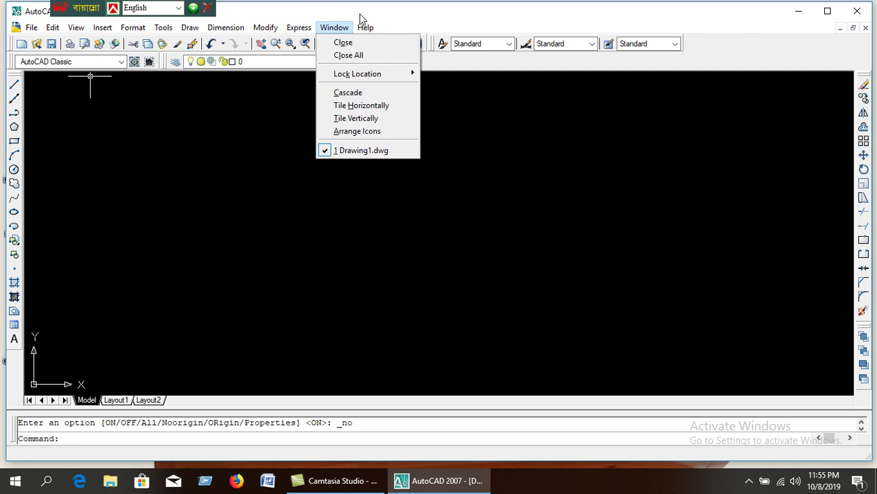
click(461, 24)
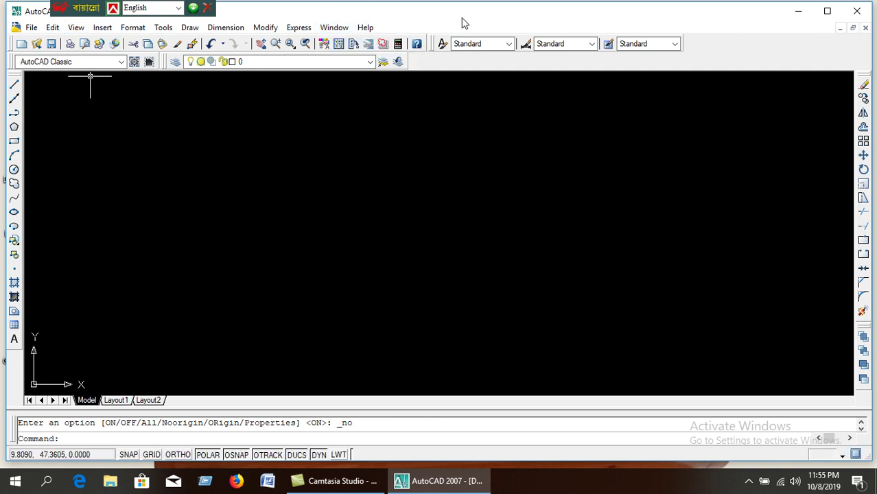
- Set Drawing Units length type to Engineering with 0'-0" precision
click(137, 29)
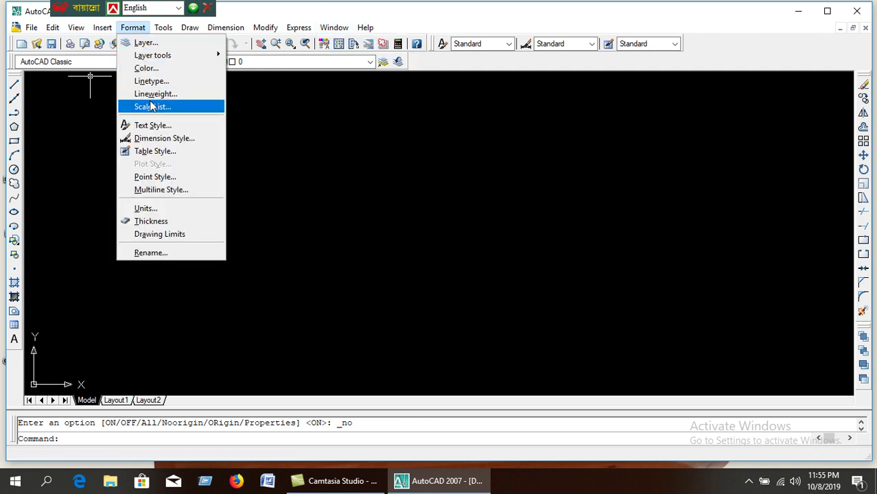
click(165, 214)
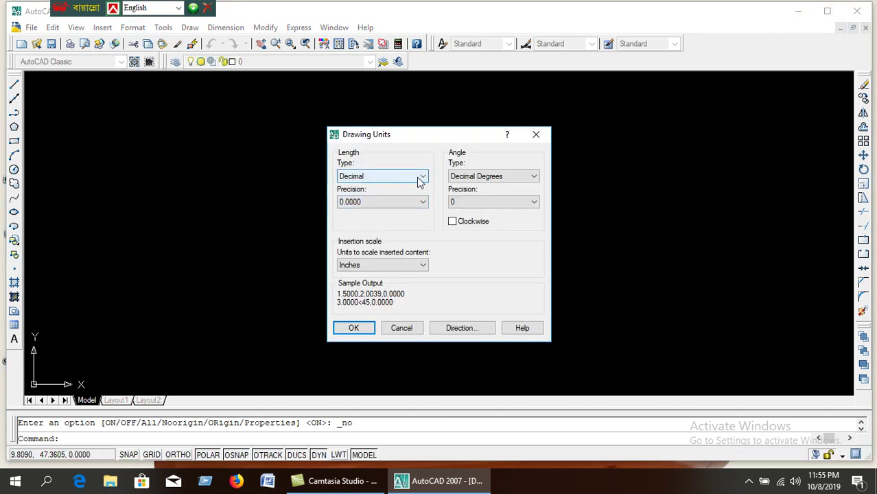
click(418, 178)
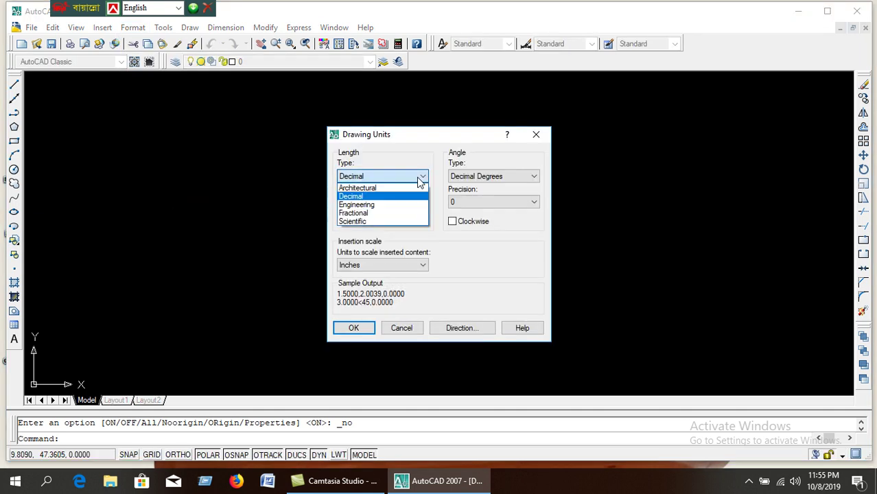
click(375, 206)
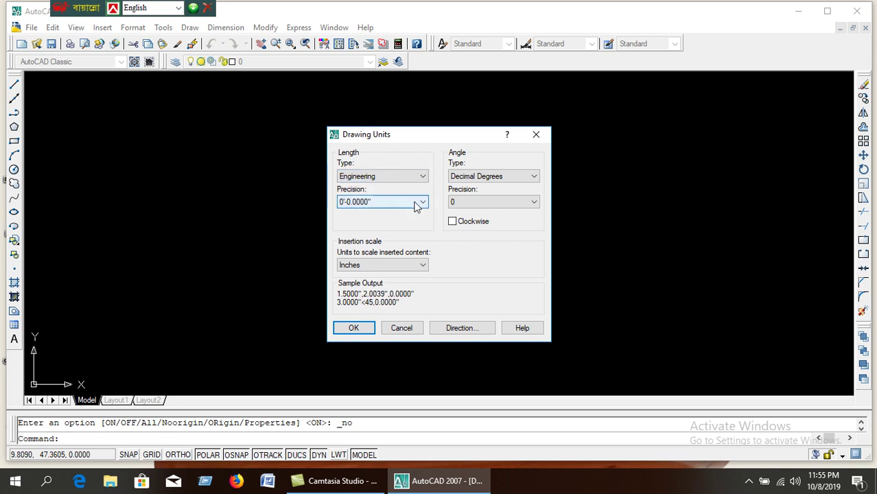
click(418, 204)
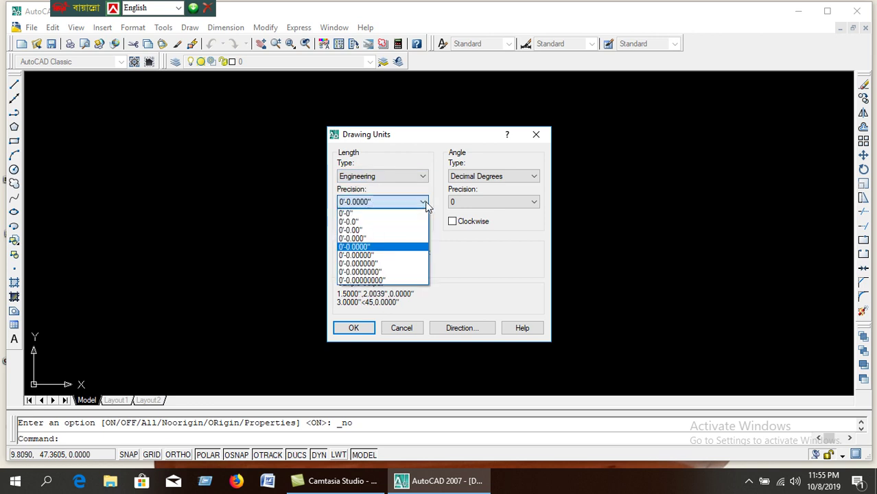
click(360, 214)
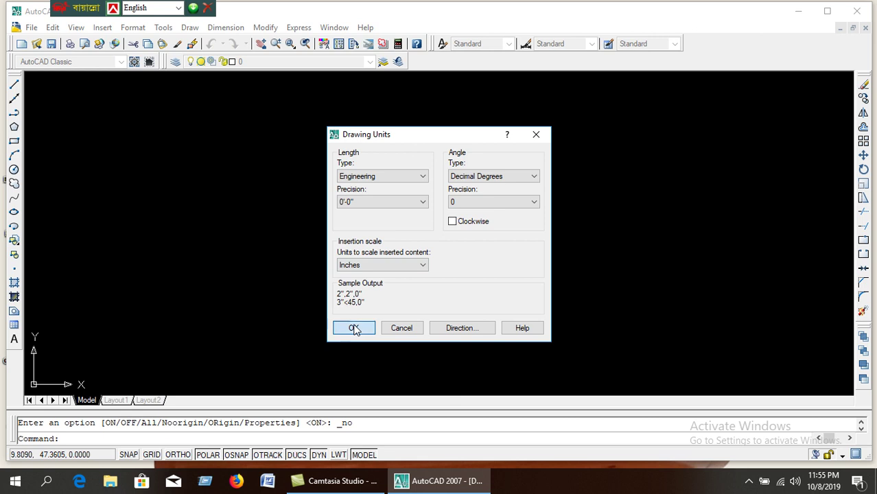
click(353, 327)
click(142, 28)
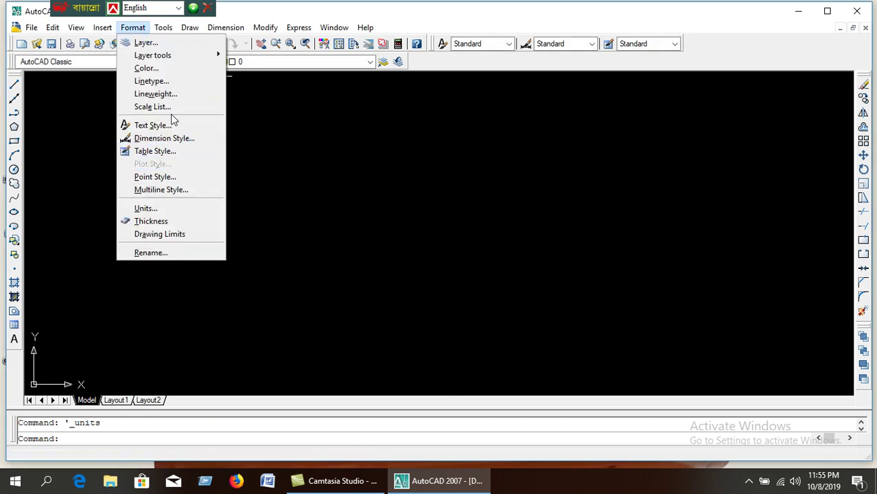
- Set the Standard dimension style's primary units to Engineering with 0'-0" precision
click(182, 139)
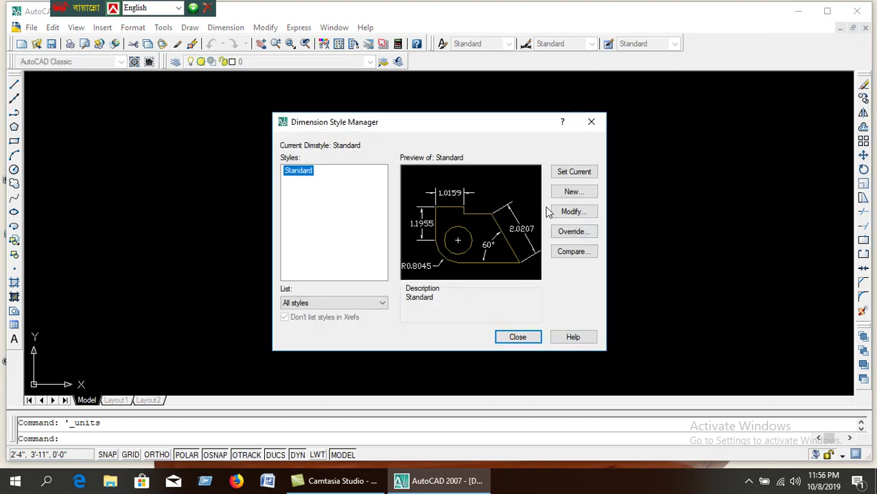
click(586, 214)
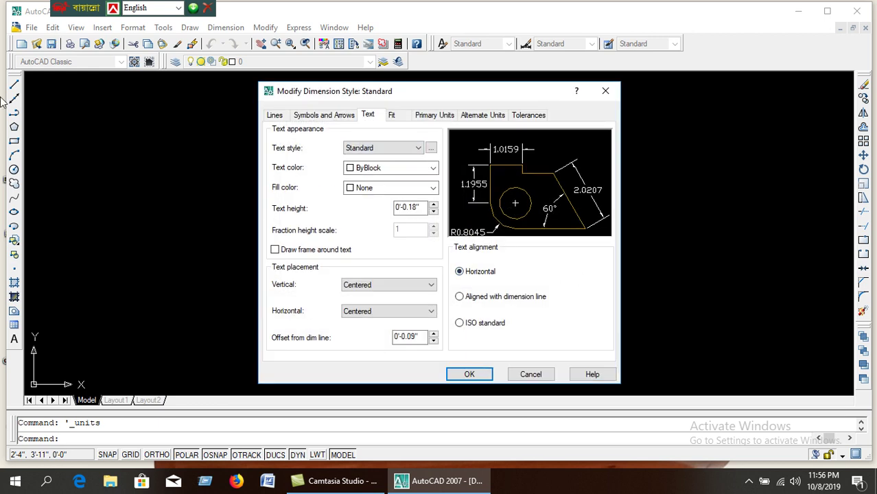
click(437, 115)
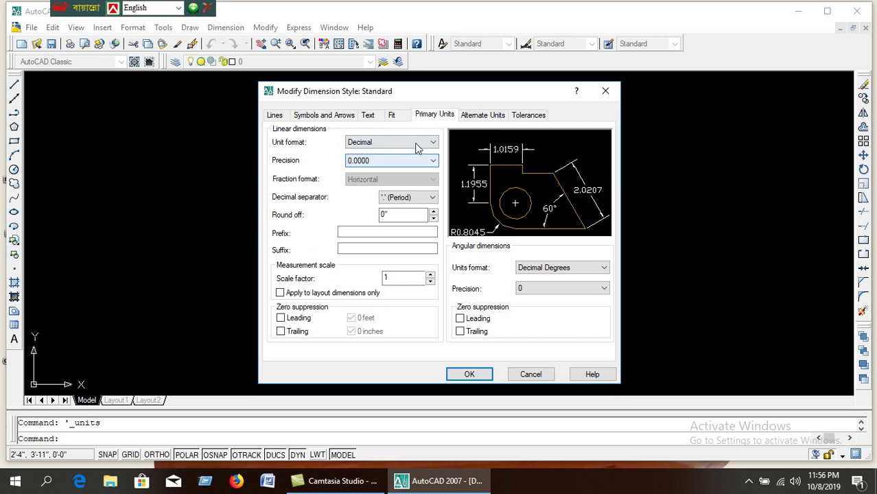
click(413, 144)
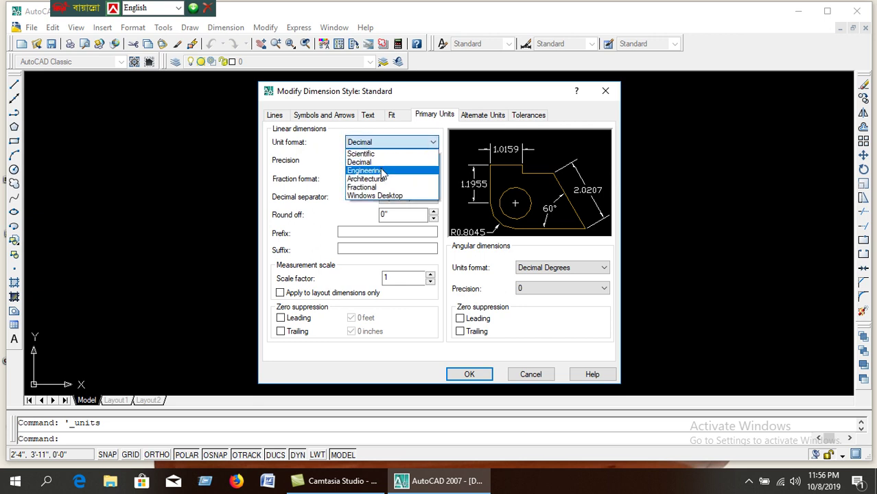
click(380, 170)
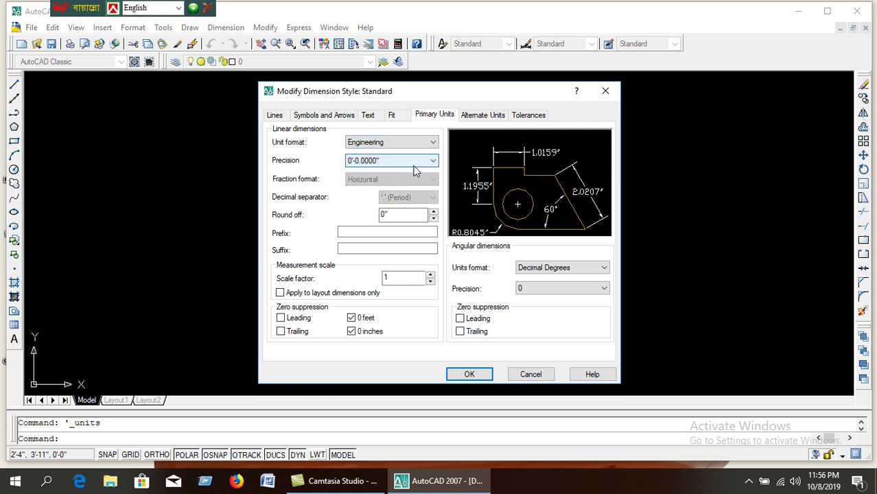
click(415, 165)
click(376, 172)
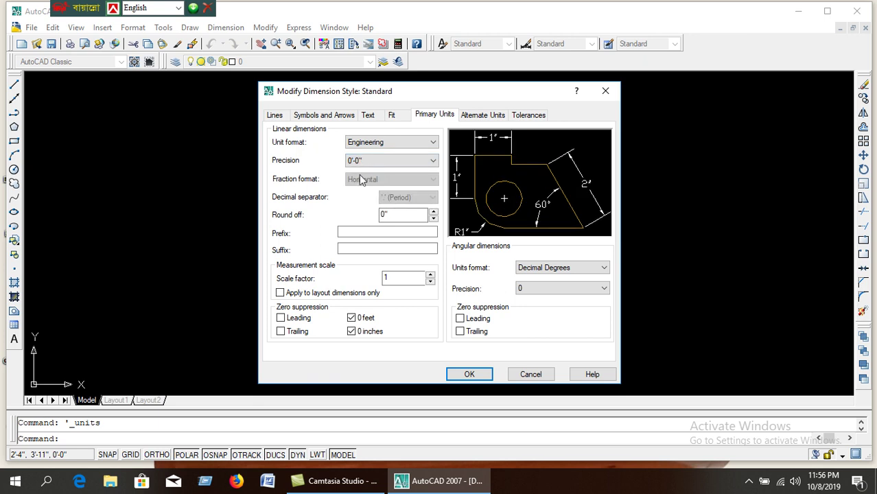
- Give Standard dimension text a 5" height, aligned with the dimension line, and close the manager
click(368, 117)
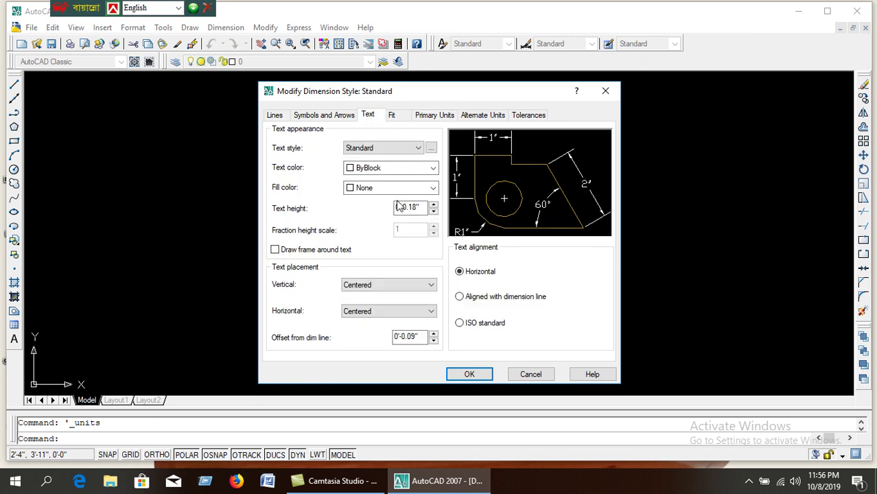
click(419, 212)
text(5)
click(459, 300)
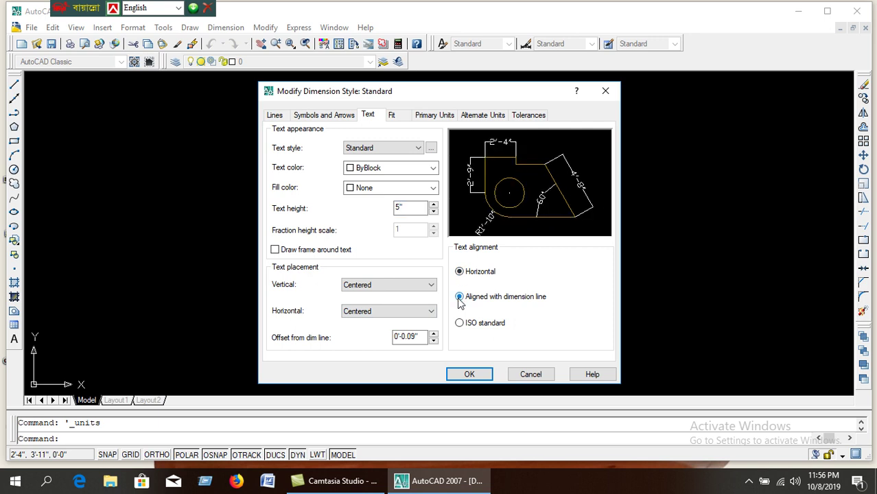
click(469, 374)
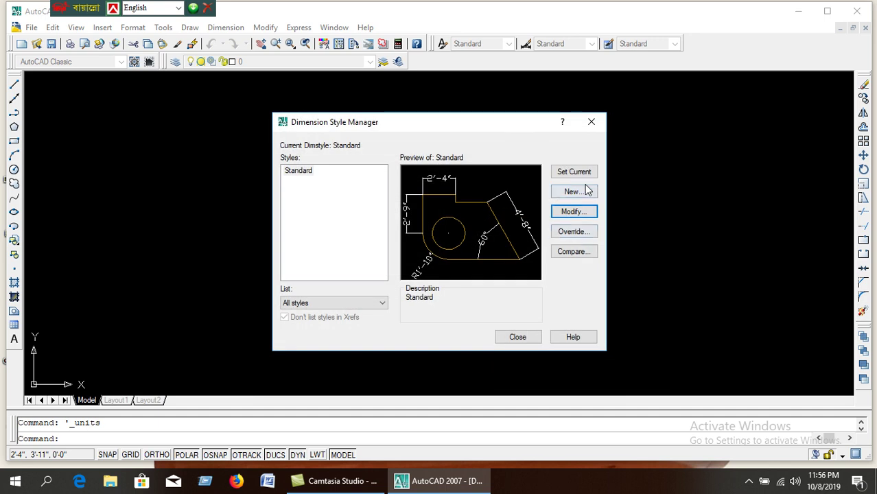
click(518, 337)
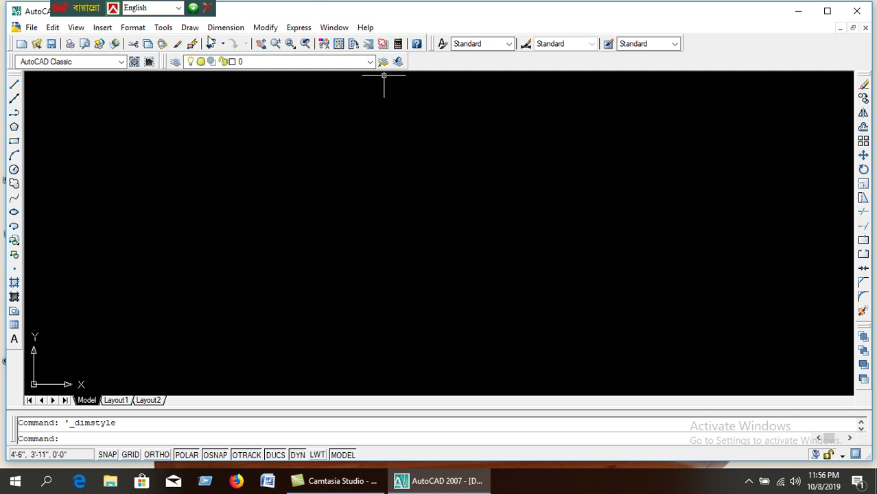
- Start a raster image attach and pick mujaffarpur2 from the Desktop folder
click(102, 28)
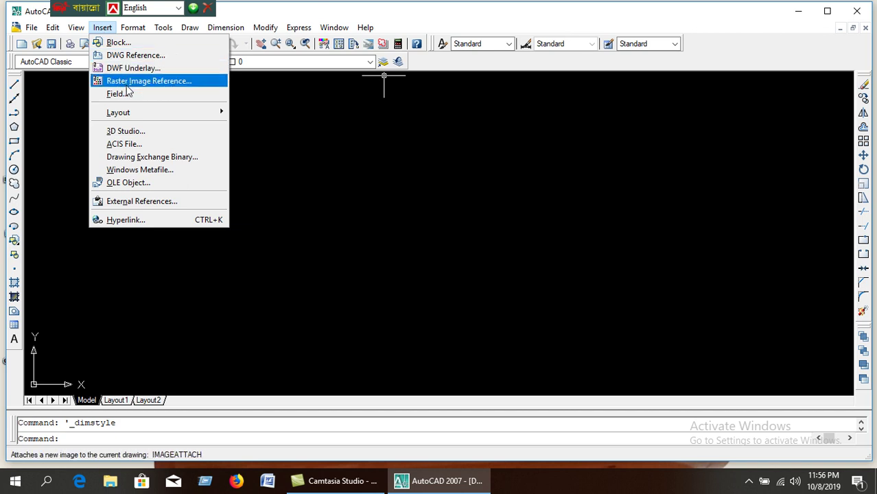
click(143, 82)
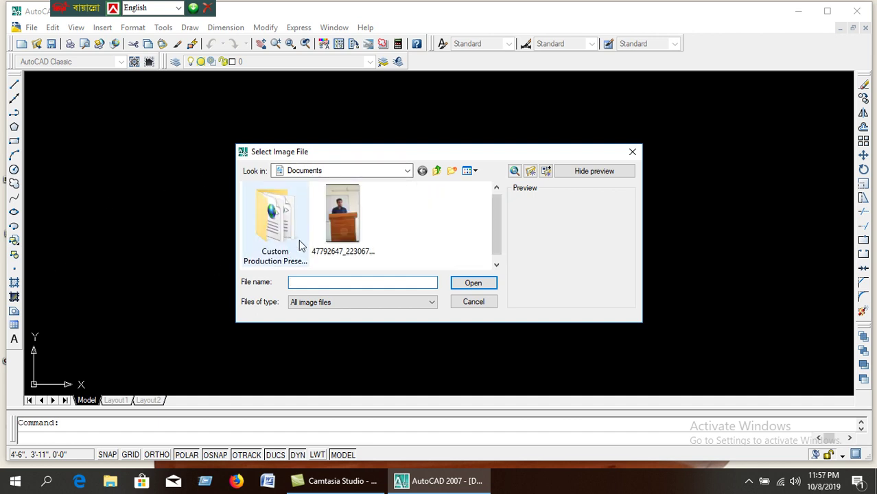
click(373, 172)
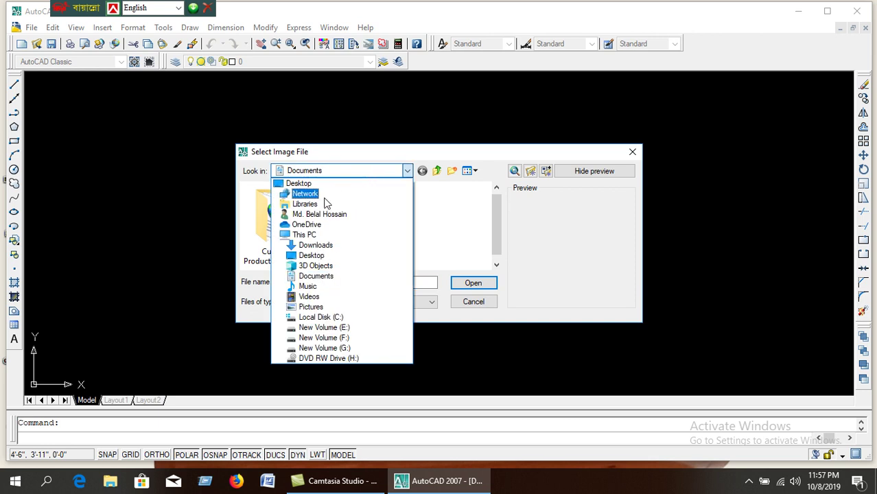
click(302, 184)
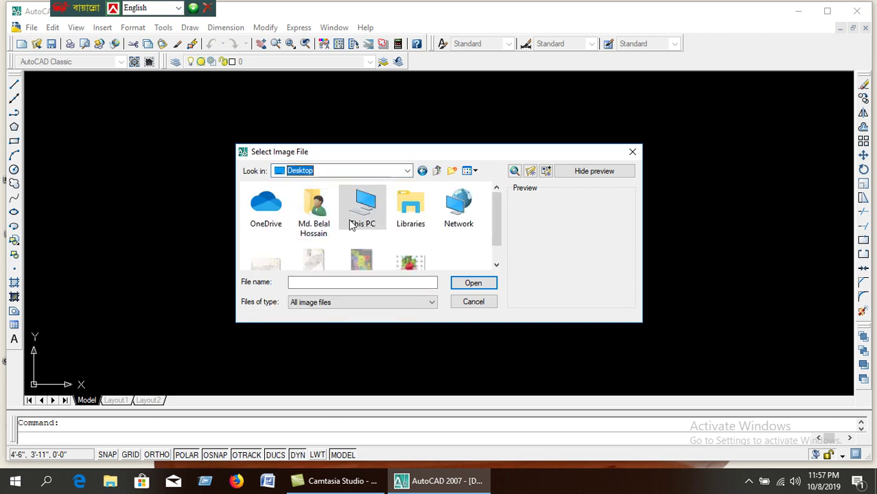
scroll(296, 245, down, 1)
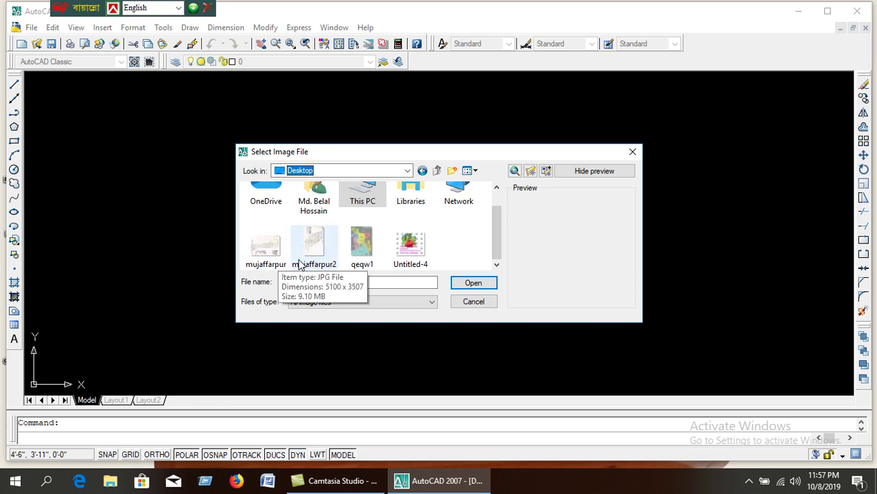
click(317, 254)
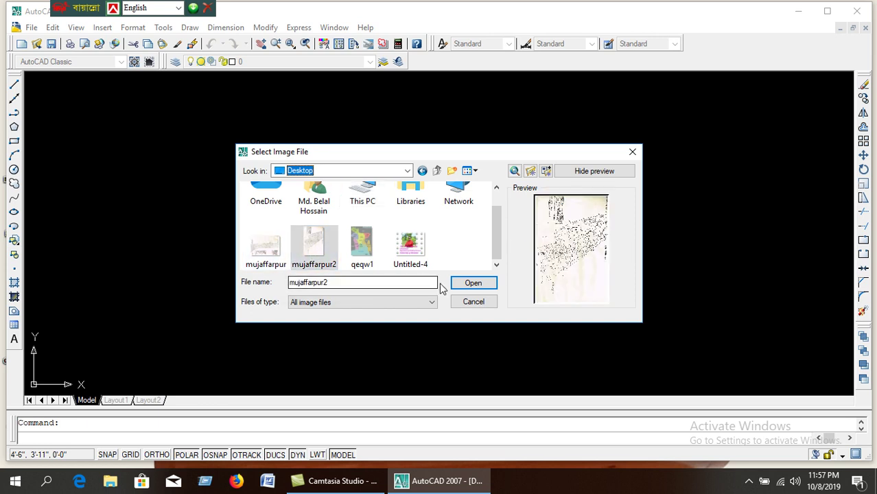
click(472, 284)
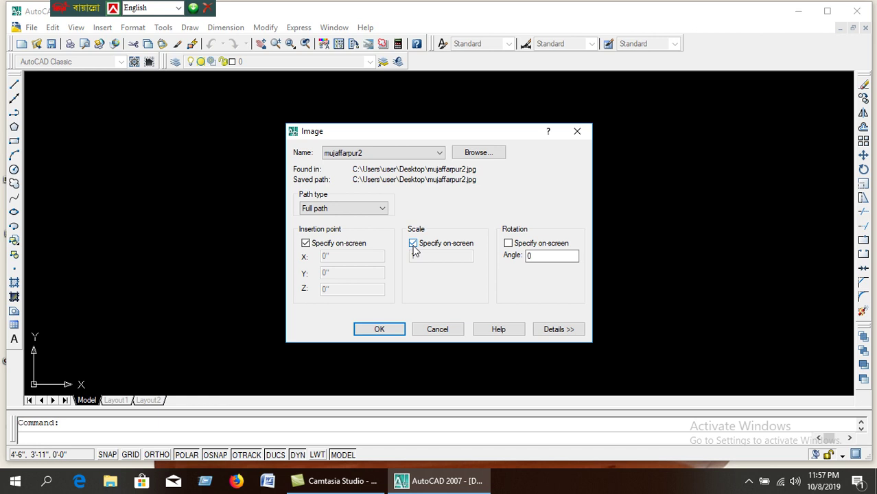
- Attach the image at a fixed scale of 3960 instead of specifying scale on-screen
click(413, 244)
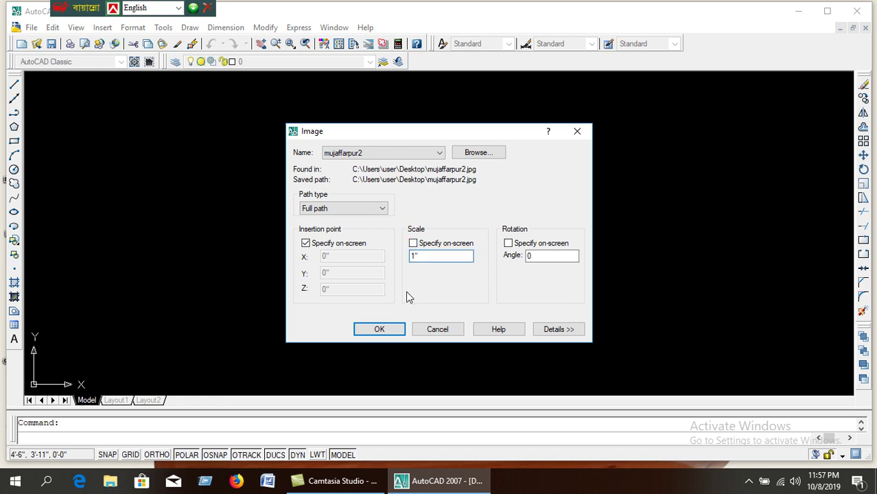
text(3960)
click(379, 330)
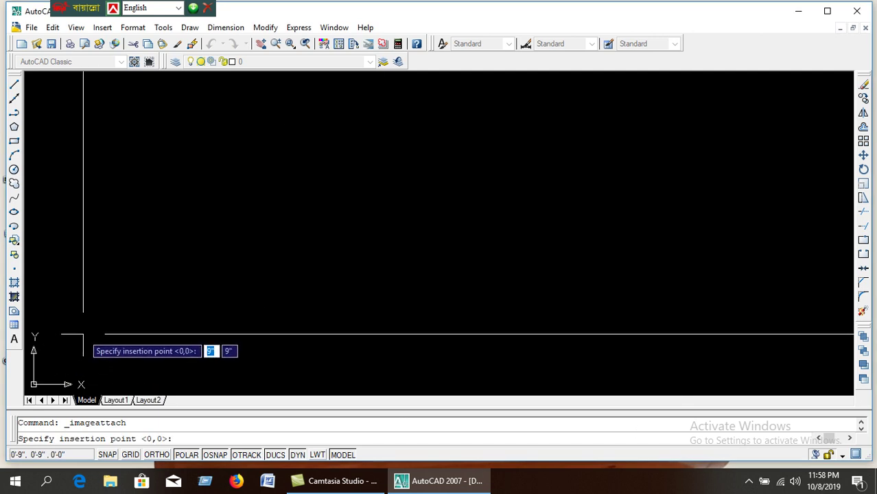
- Place the map at the picked insertion point, zoom to all, then zoom into the central plots
click(83, 335)
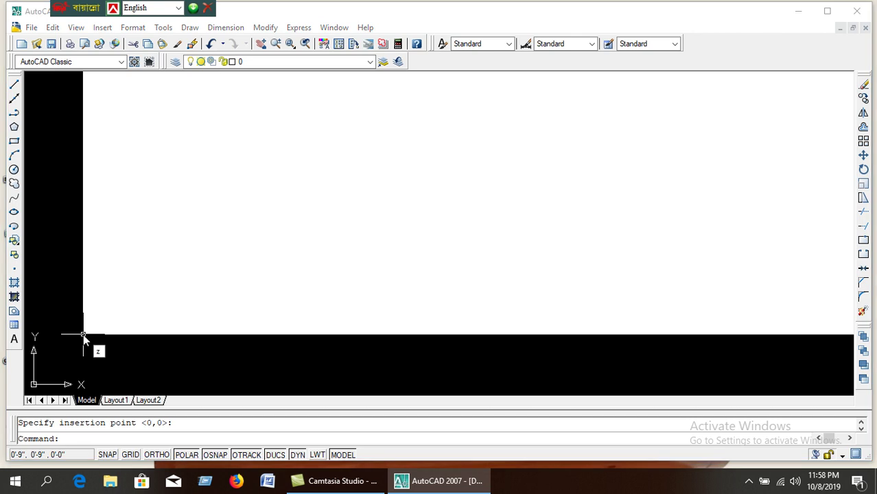
key(Return)
text(a)
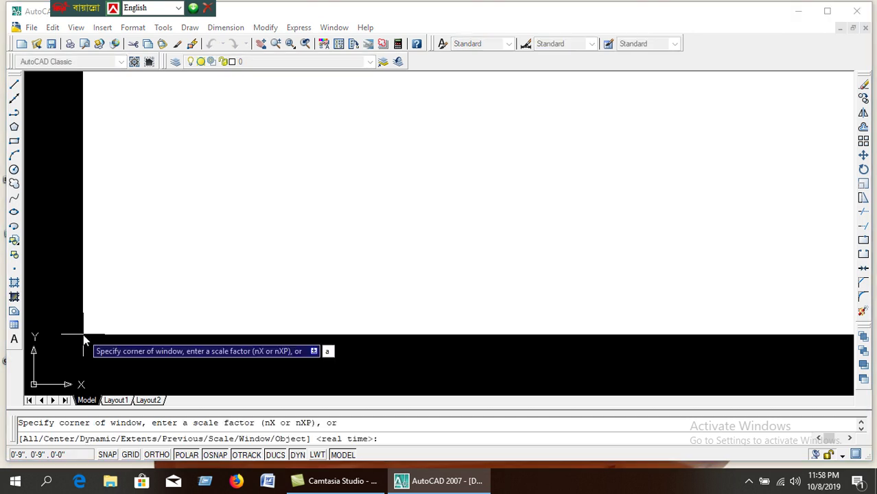
key(Return)
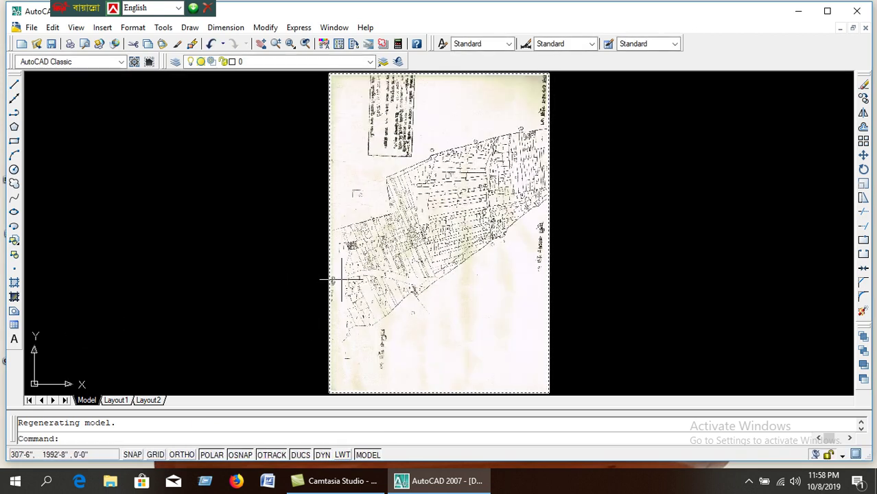
scroll(418, 235, up, 1)
scroll(417, 235, up, 1)
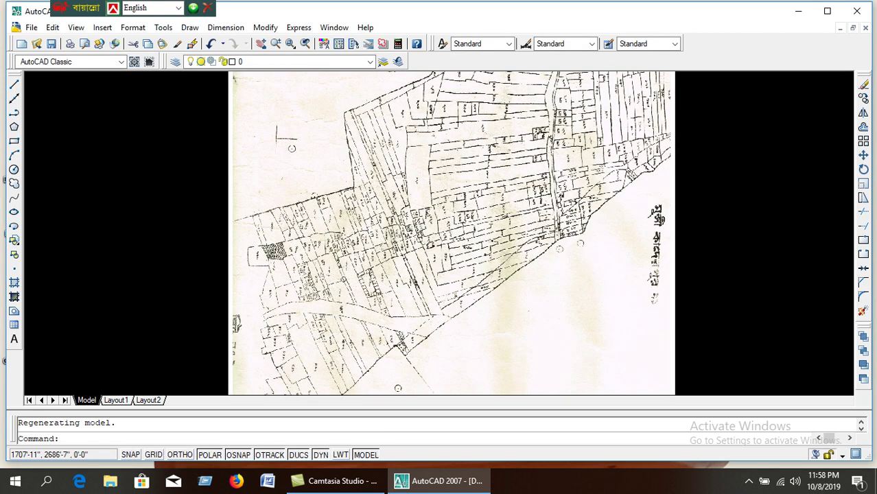
scroll(418, 235, up, 2)
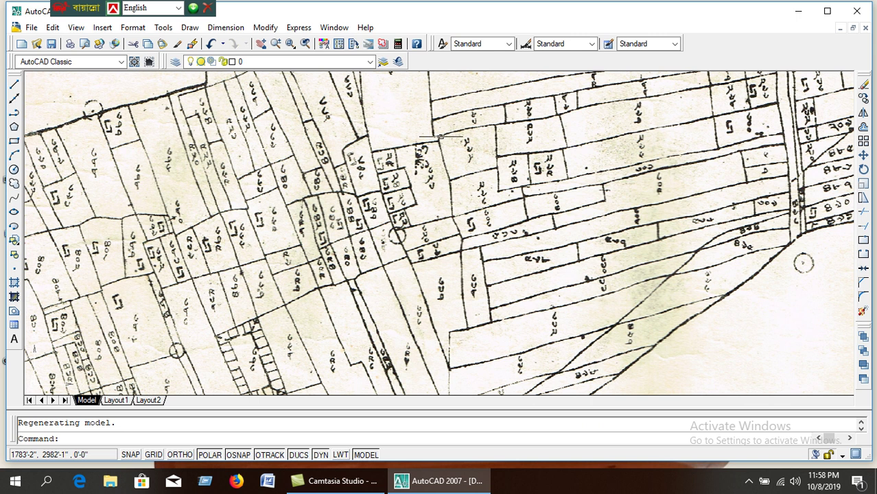
scroll(448, 147, up, 1)
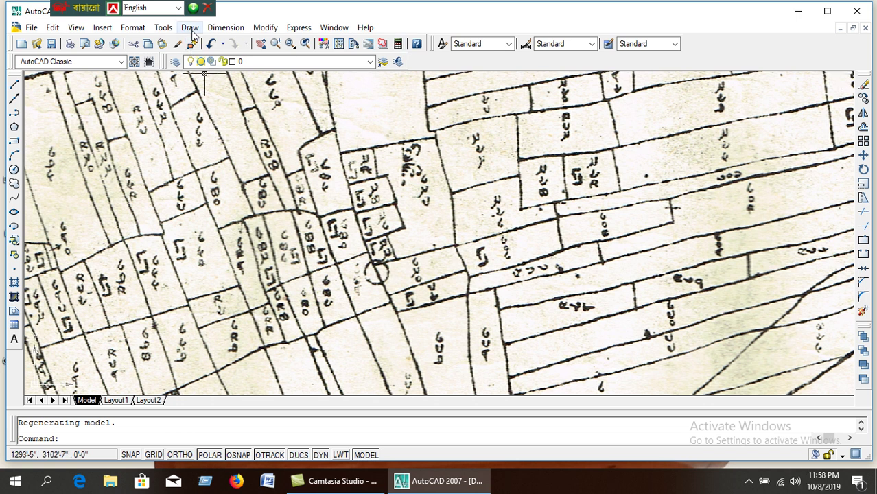
- Draw a 4-sided polygon inscribed in a circle, centred on the upper-centre plot
click(190, 28)
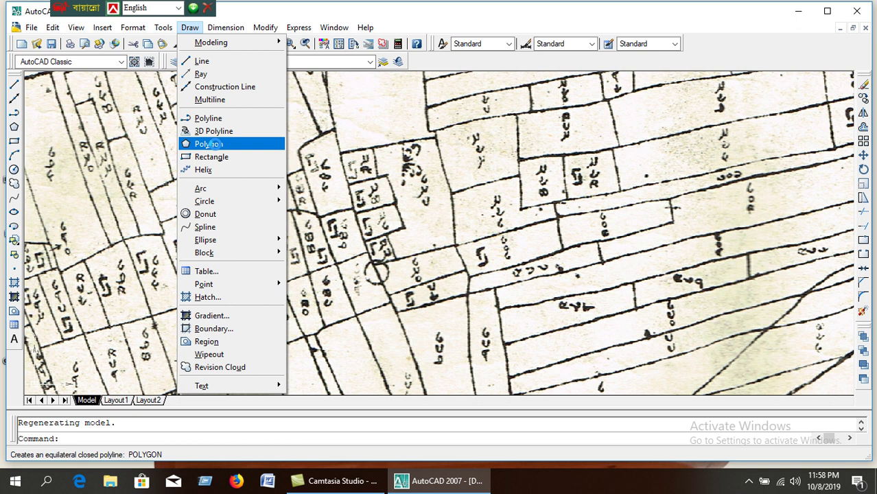
click(211, 144)
click(190, 28)
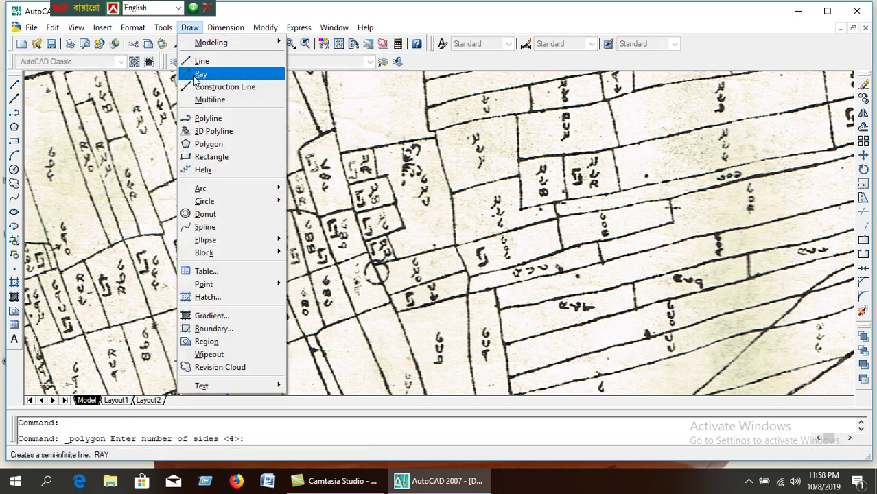
click(209, 145)
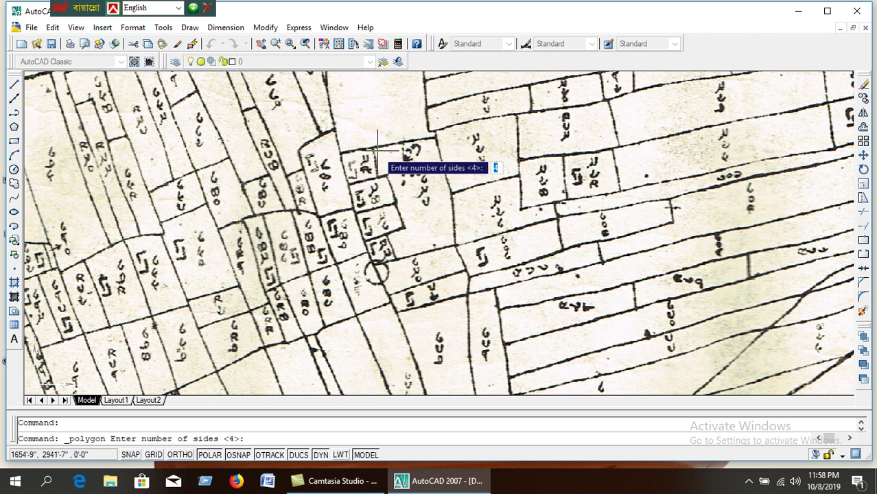
text(4)
key(Return)
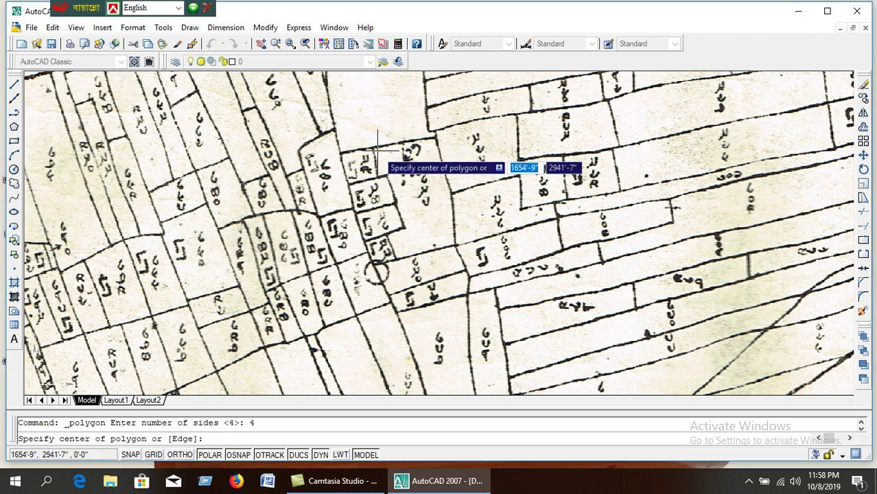
click(396, 164)
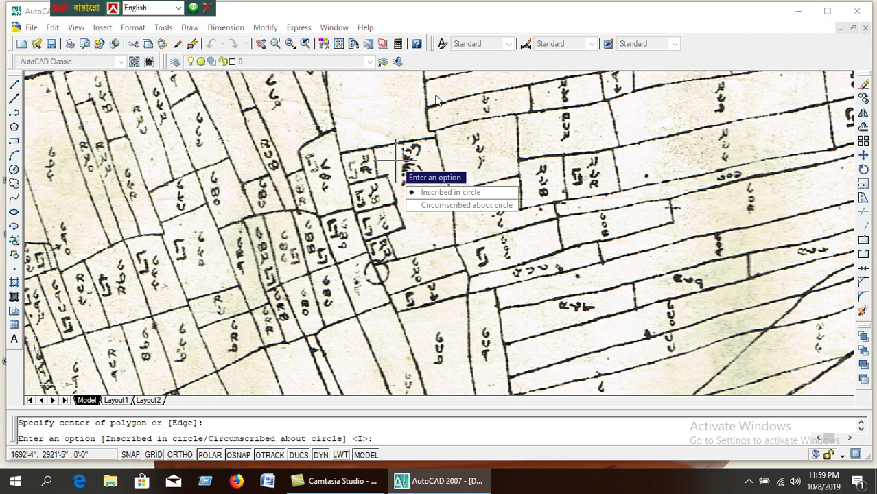
click(439, 192)
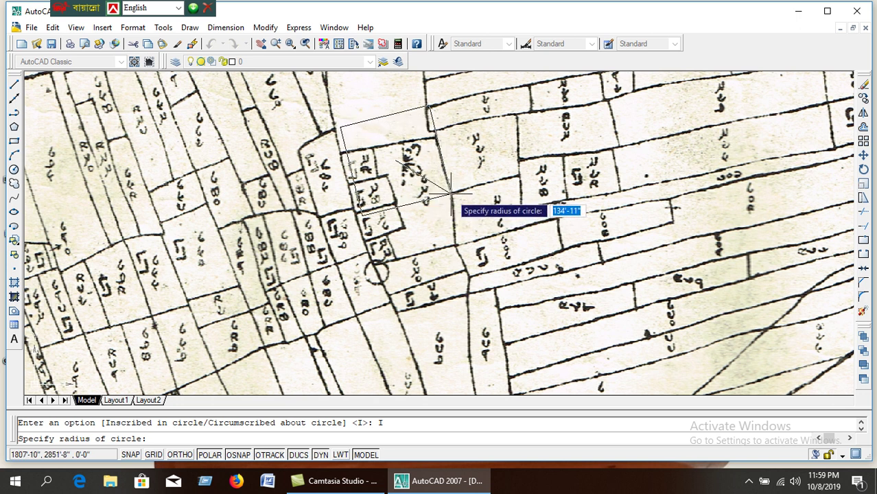
click(451, 195)
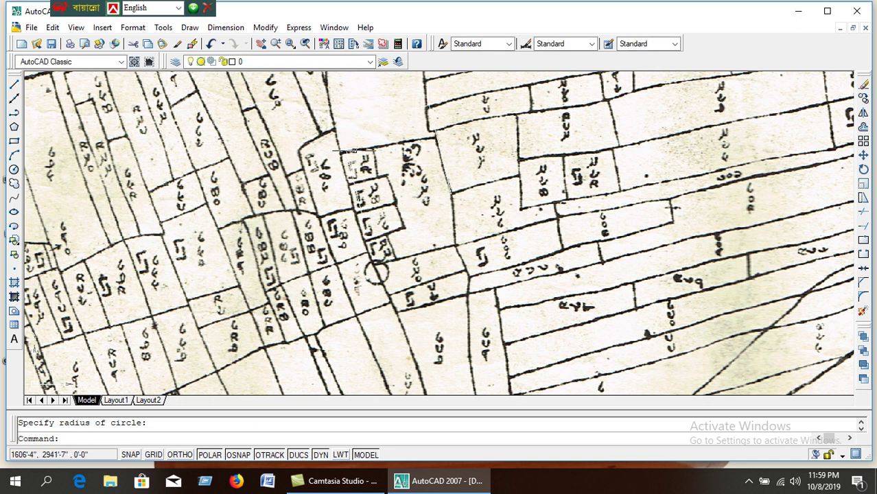
- Stretch the polygon's corner grips onto the plot's upper, right and lower boundaries
click(436, 133)
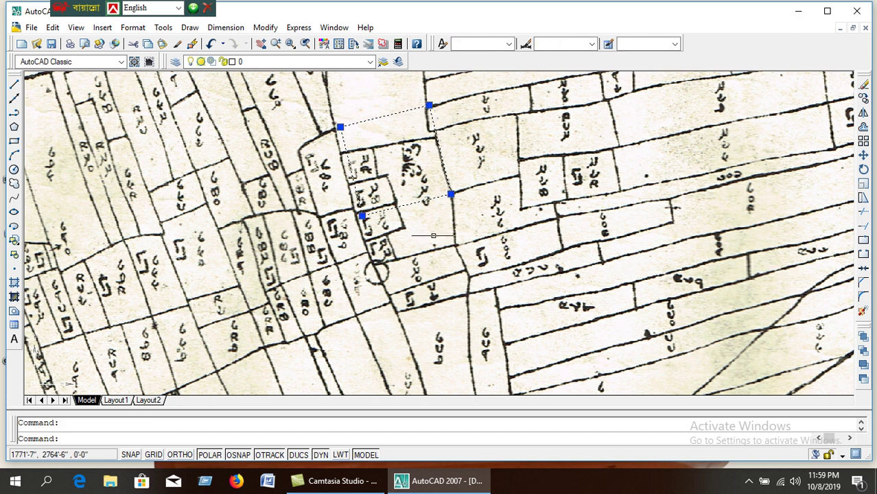
mouse_move(428, 106)
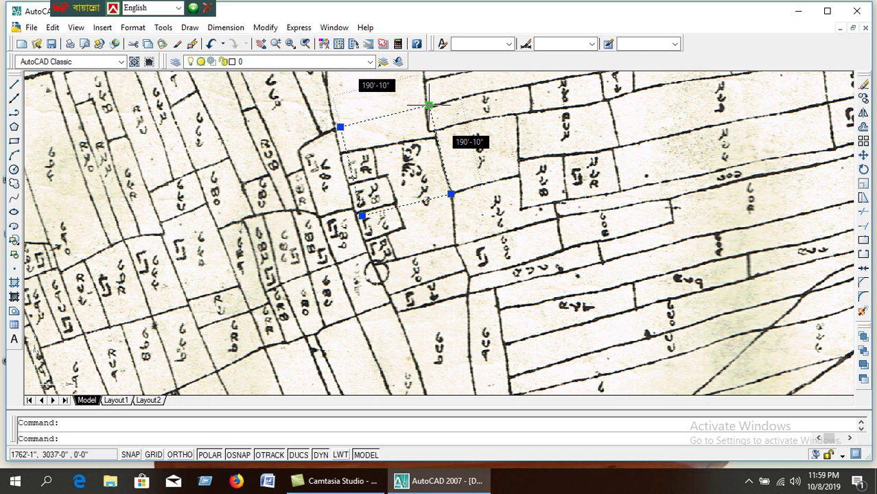
click(428, 105)
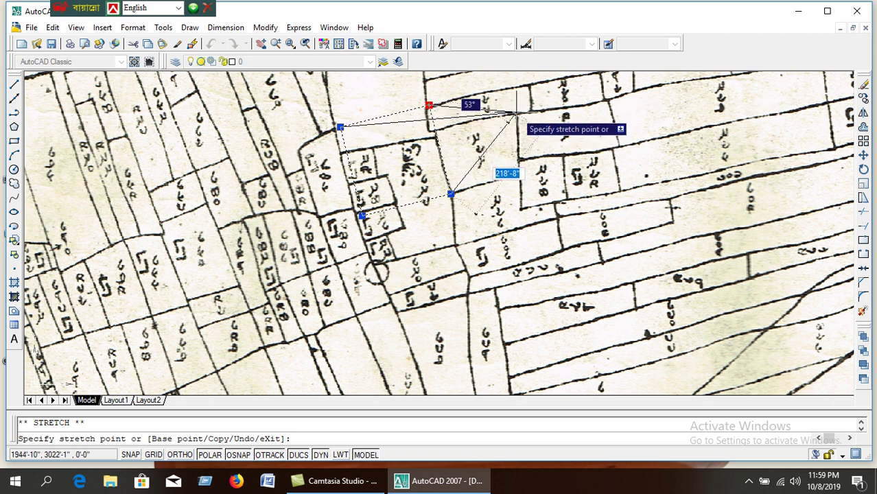
click(516, 113)
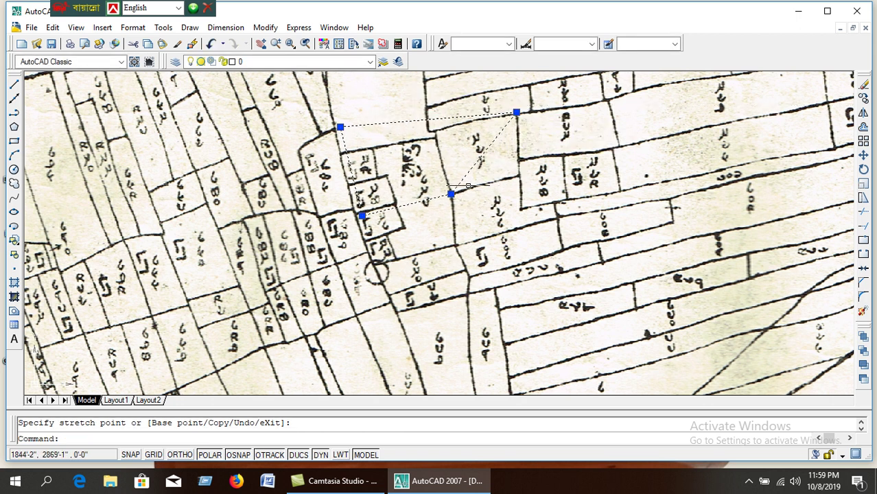
click(450, 194)
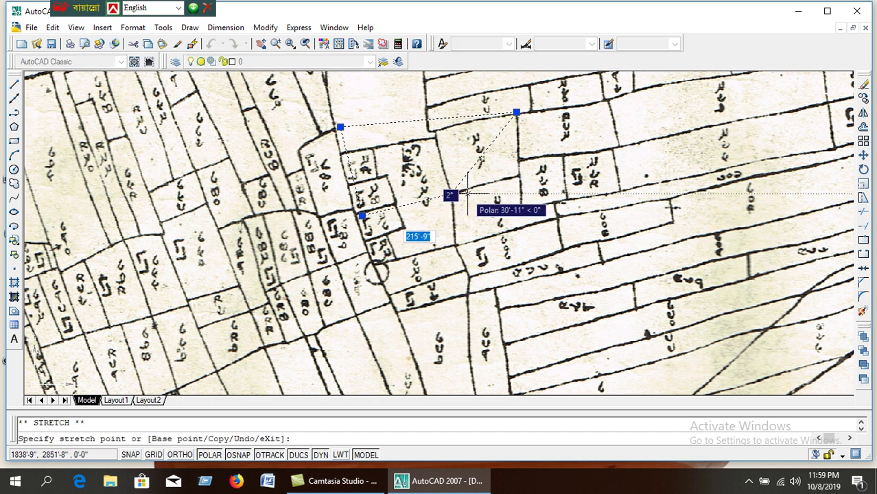
click(519, 177)
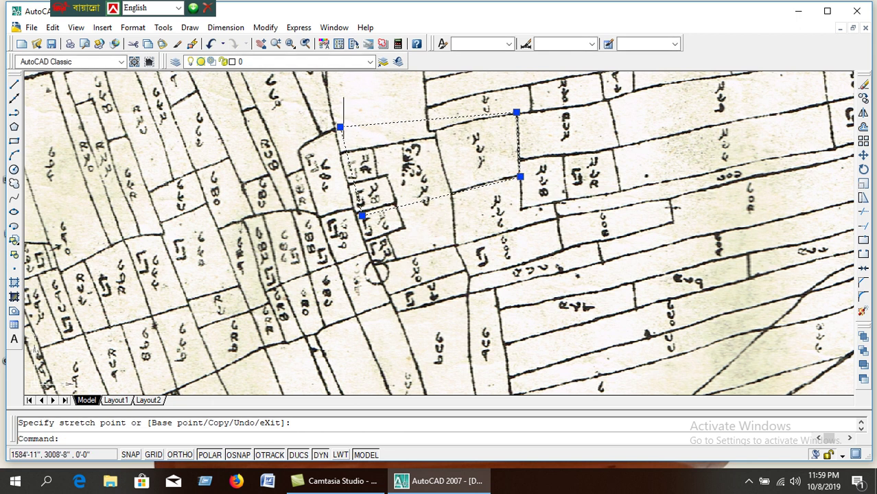
click(340, 127)
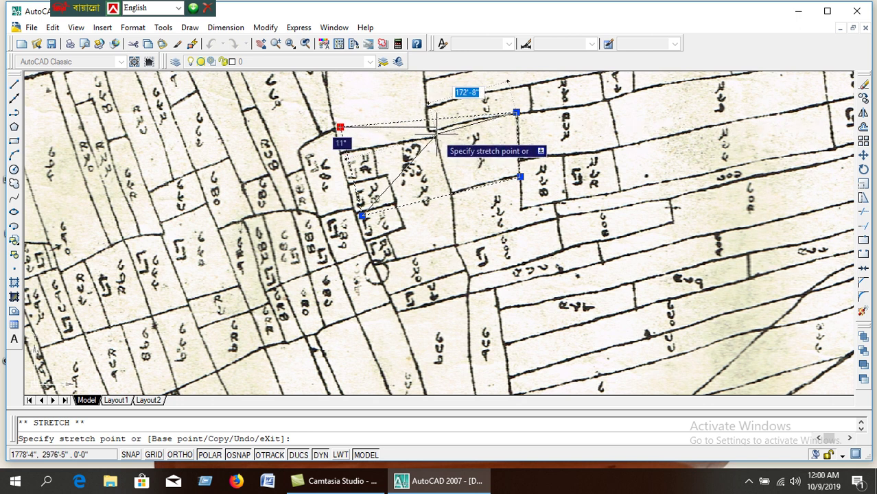
click(437, 133)
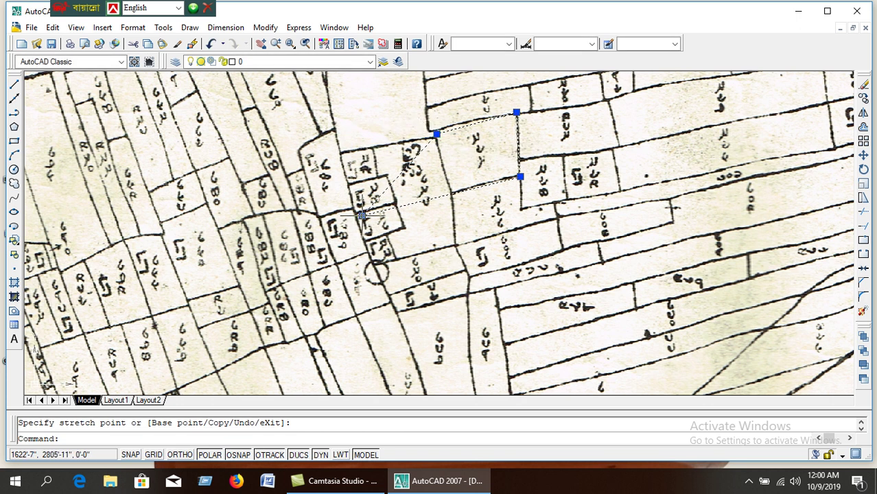
click(362, 216)
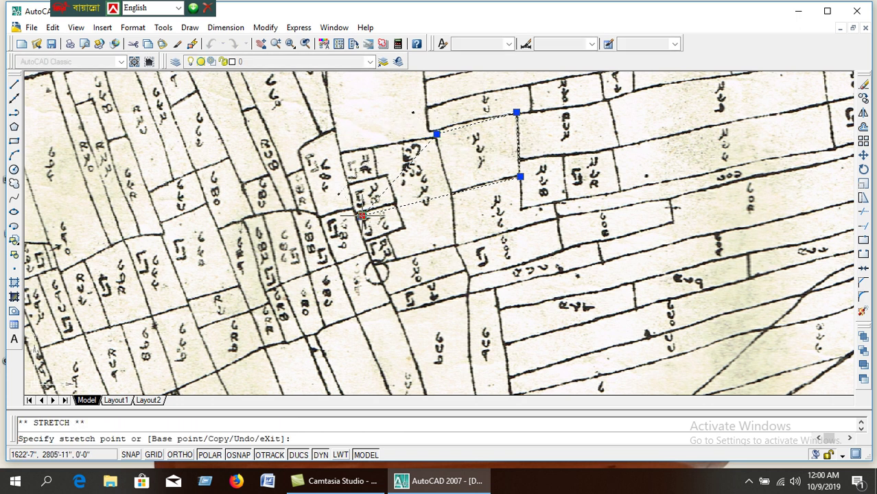
click(452, 193)
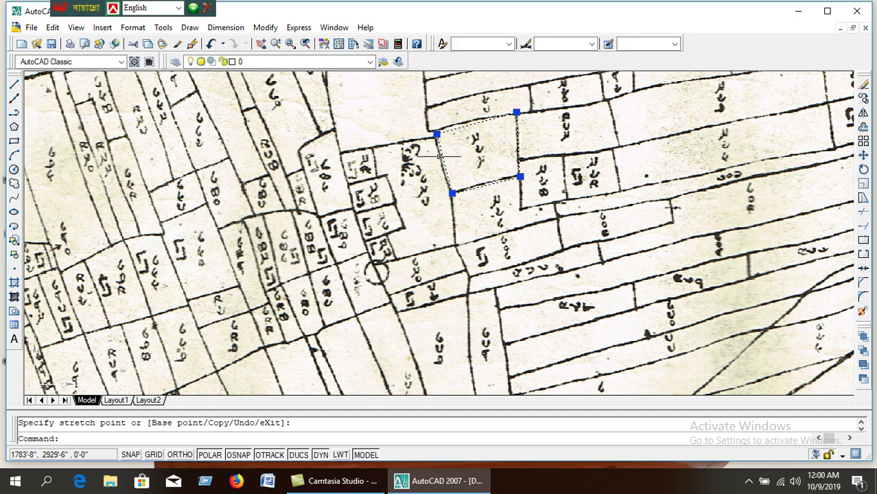
- Fine-tune the upper-left vertex until it sits exactly on the plot's upper-left corner
click(437, 133)
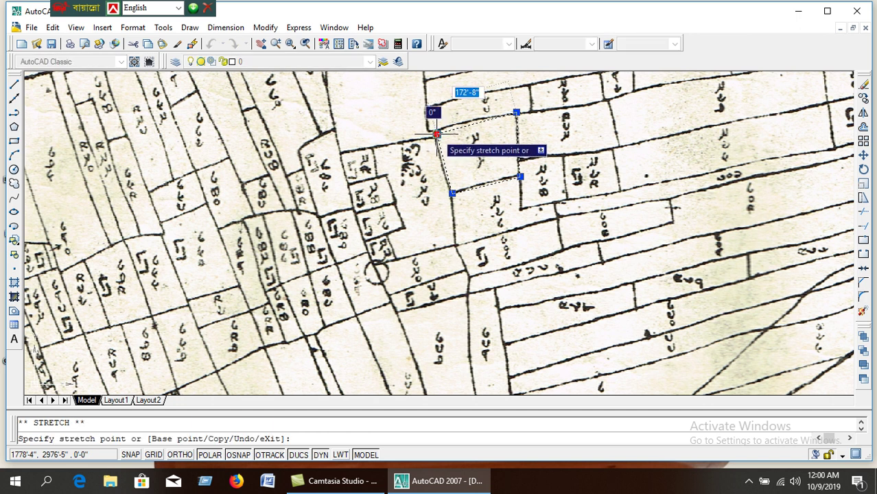
click(435, 132)
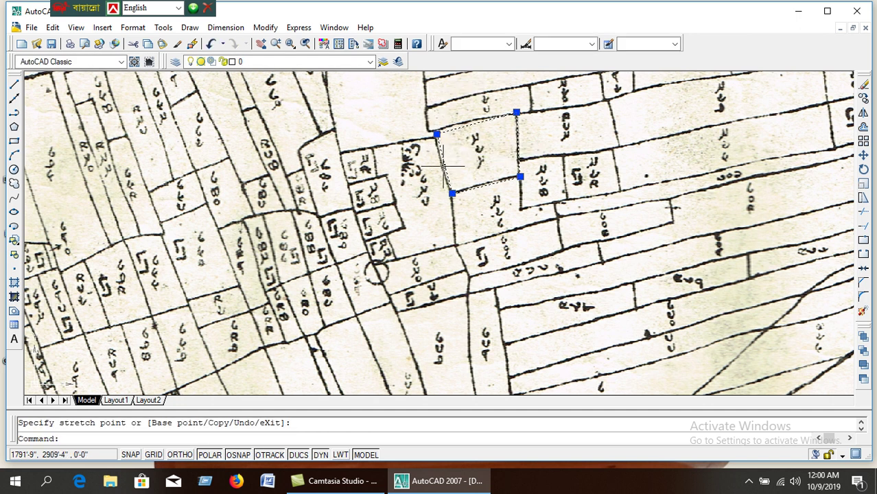
click(437, 133)
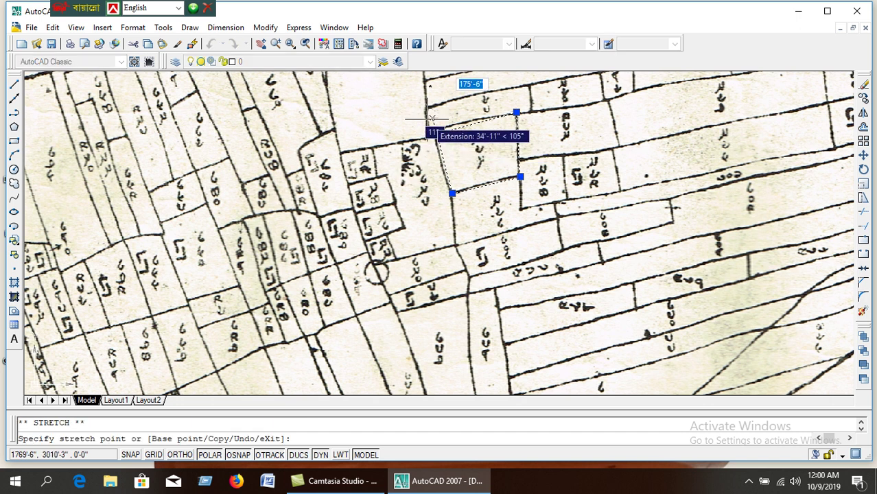
click(432, 119)
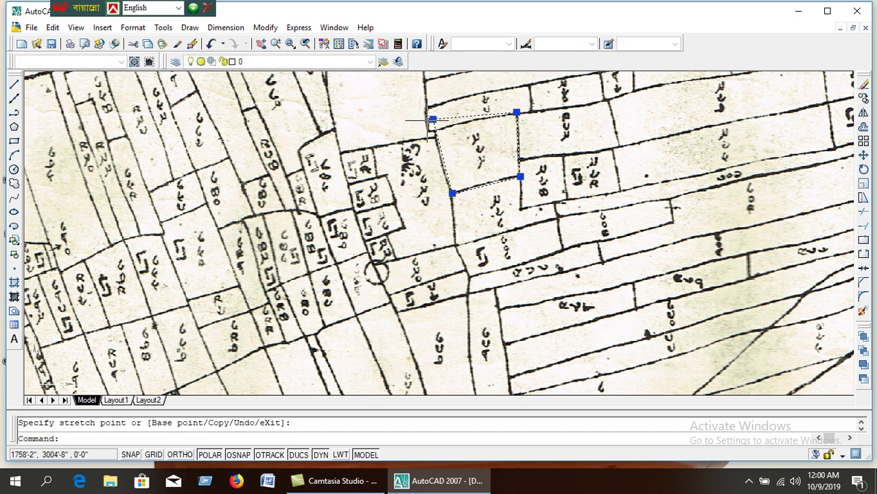
click(433, 121)
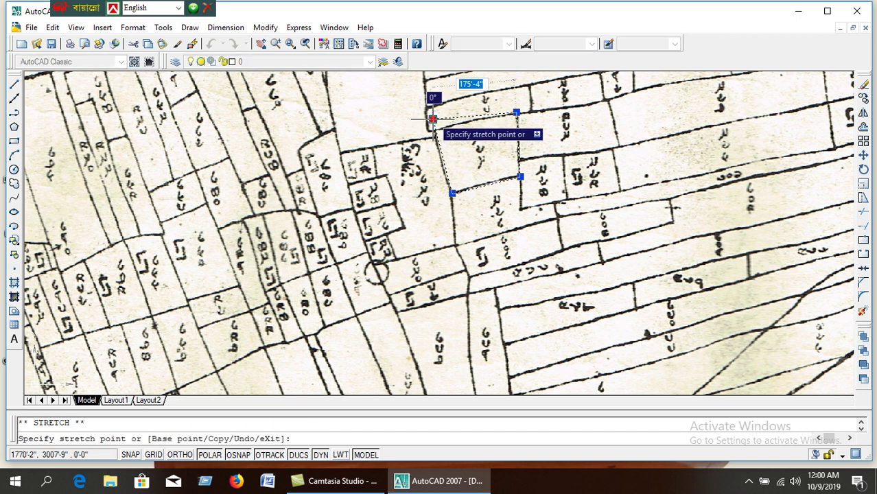
click(433, 128)
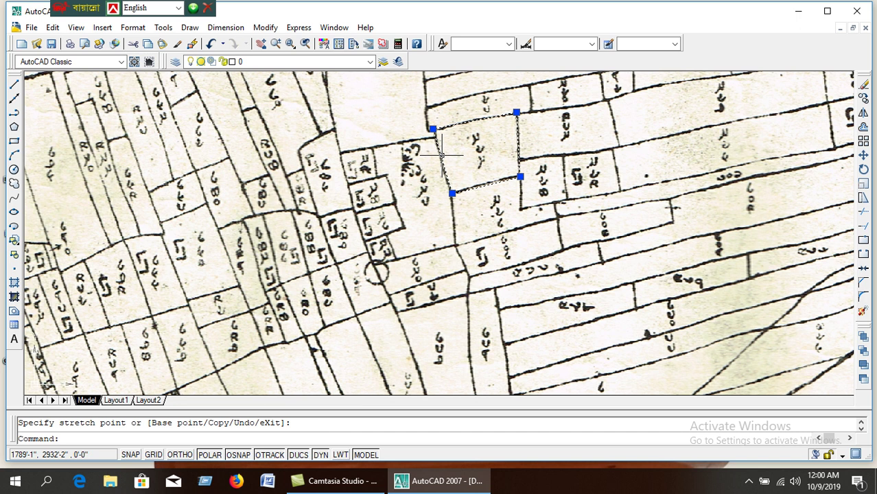
- Zoom in, window-select the polyline, and stretch its lower-right vertex onto the plot's boundary corner
scroll(462, 167, up, 2)
scroll(464, 167, up, 2)
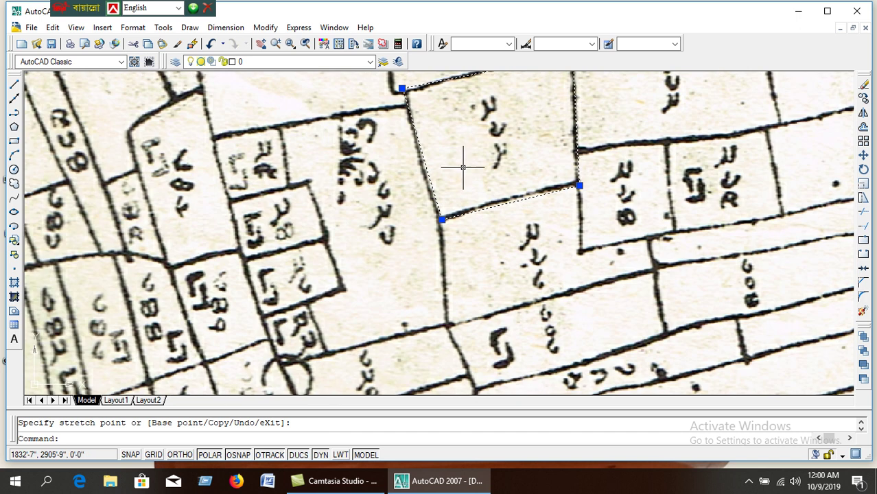
click(331, 81)
middle_drag(331, 81, 331, 124)
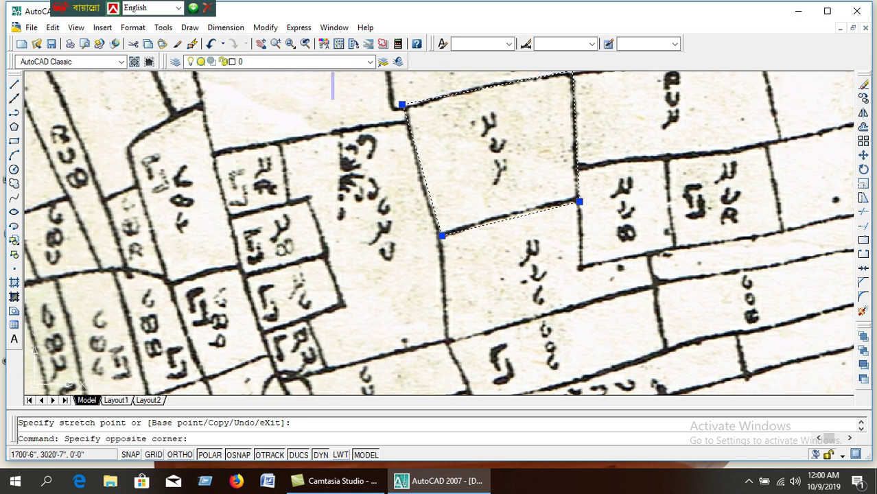
click(220, 147)
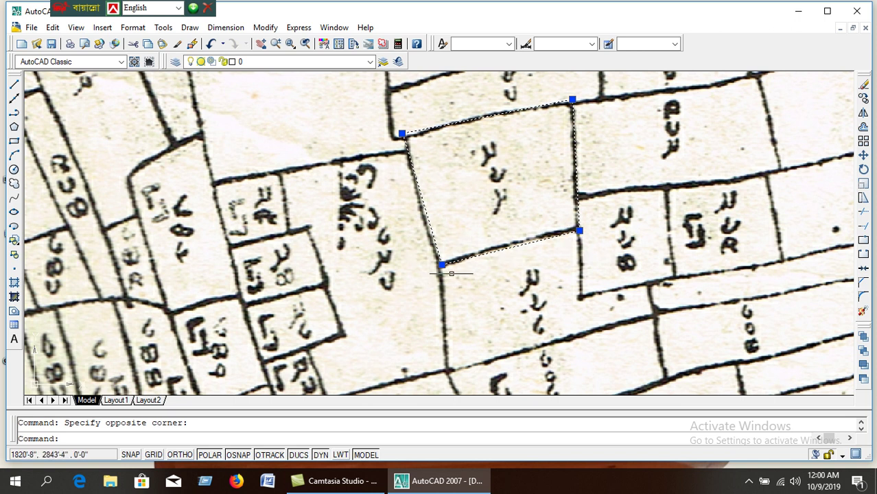
click(580, 231)
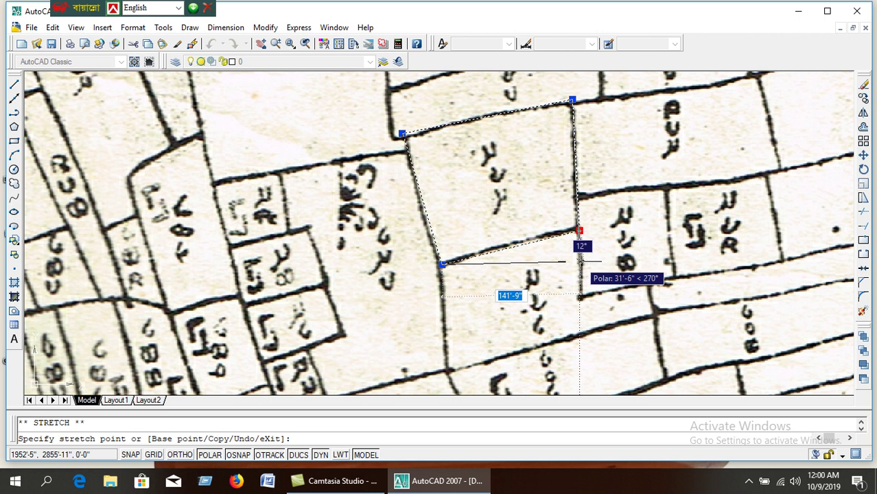
click(580, 262)
click(580, 262)
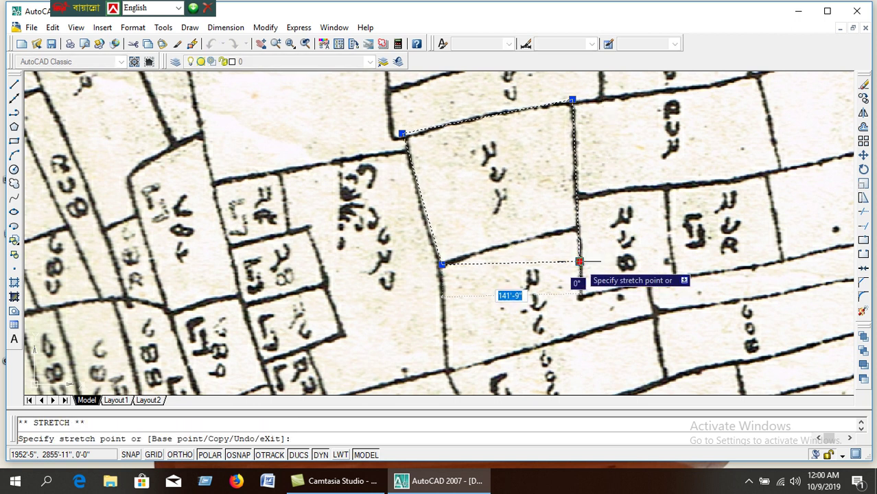
click(579, 226)
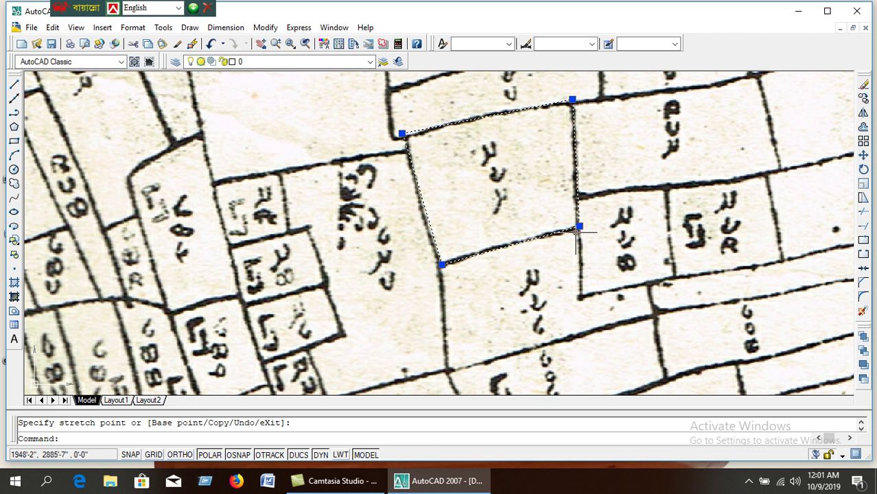
click(662, 188)
click(663, 189)
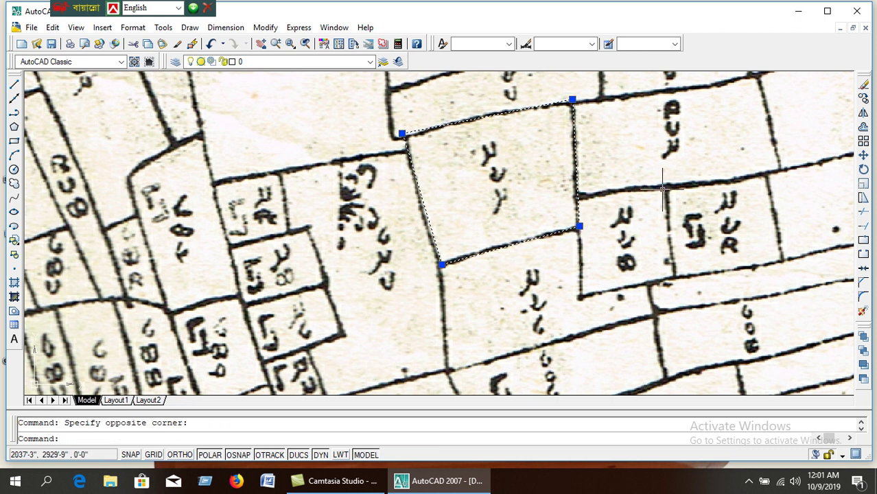
- List the closed polyline, showing area 21837.64 square ft. and perimeter 596'-3"
key(Return)
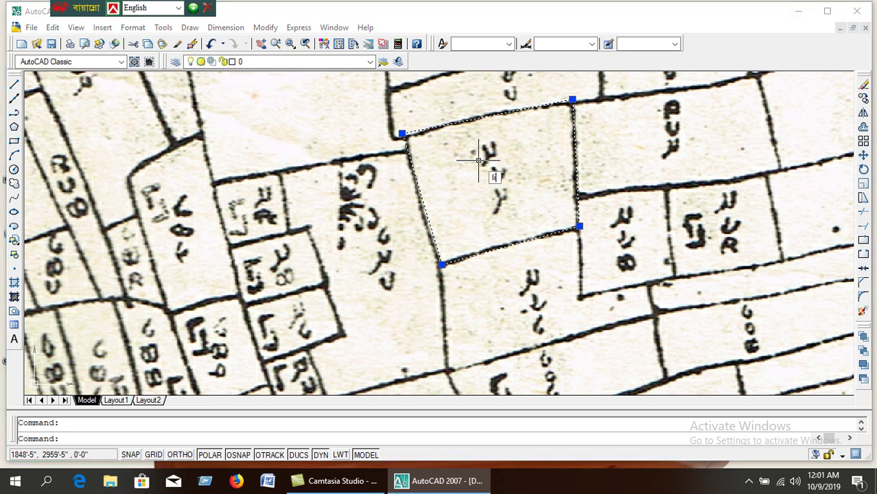
key(Return)
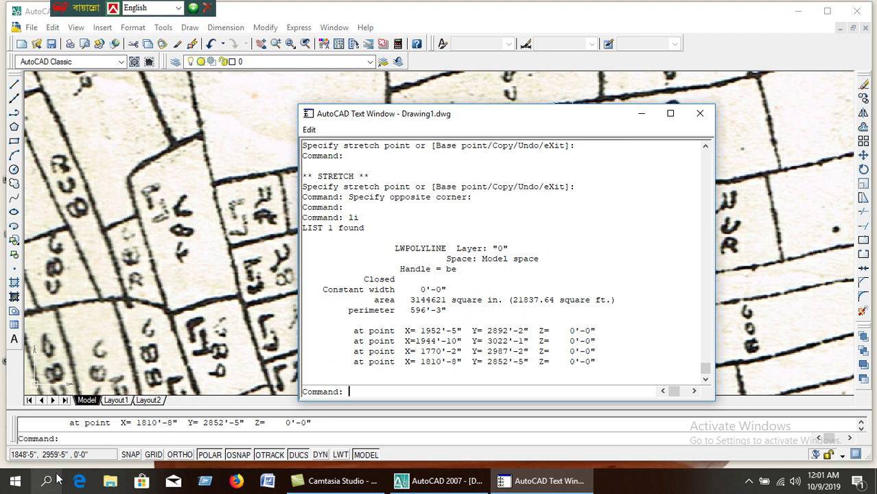
- Copy the 21837.64 square ft. area from the Text Window into Calculator
click(15, 481)
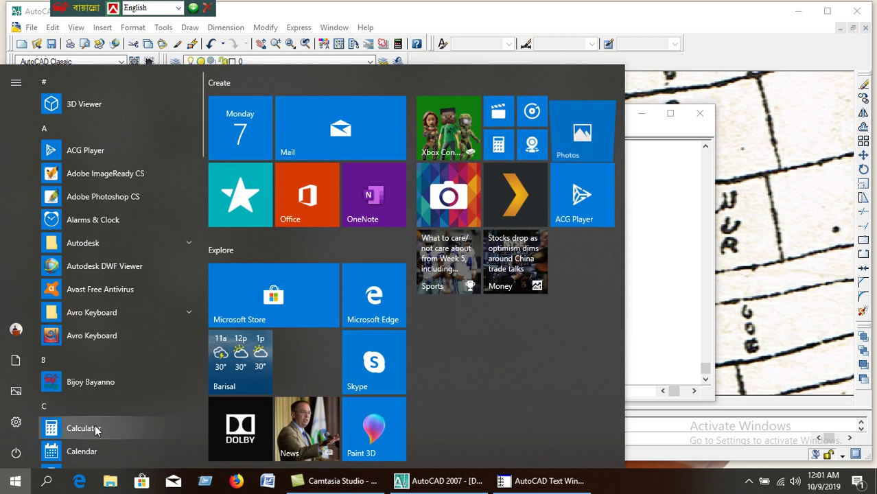
click(103, 423)
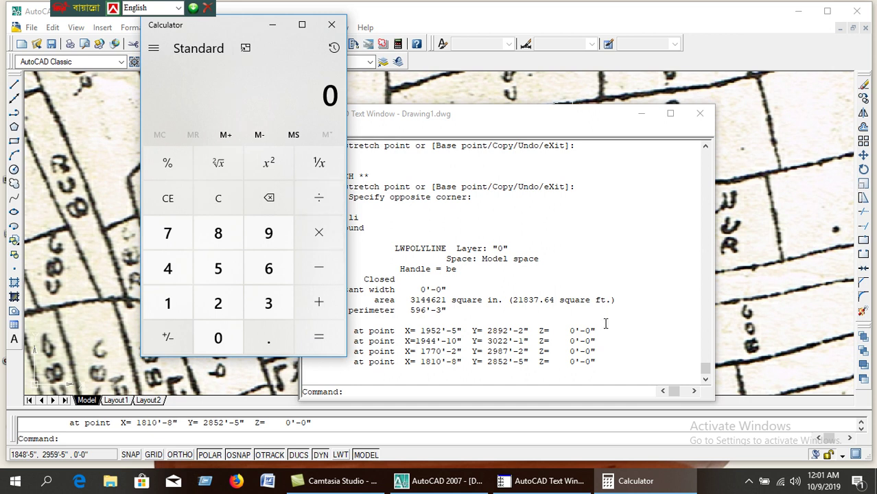
drag(557, 300, 513, 301)
key(ctrl+c)
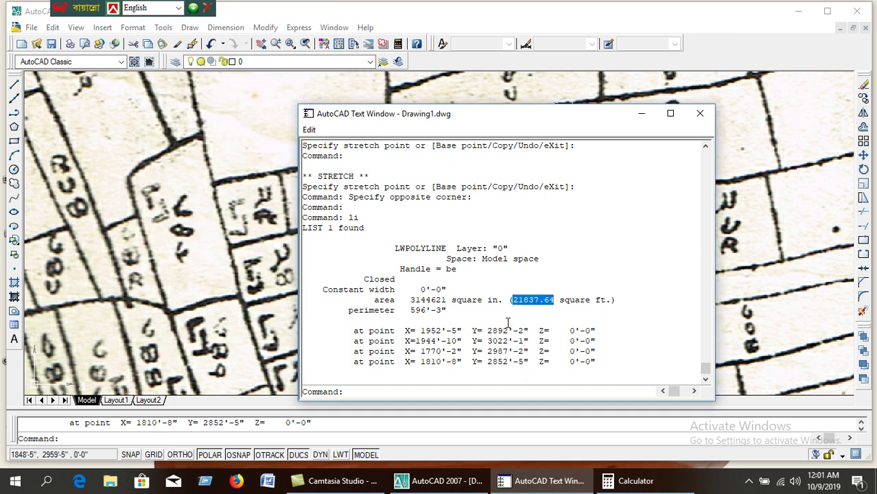
click(15, 480)
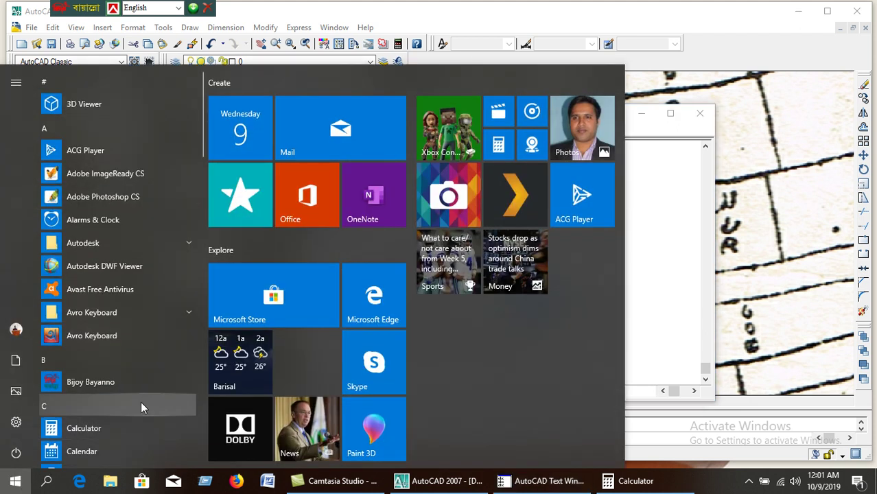
click(107, 431)
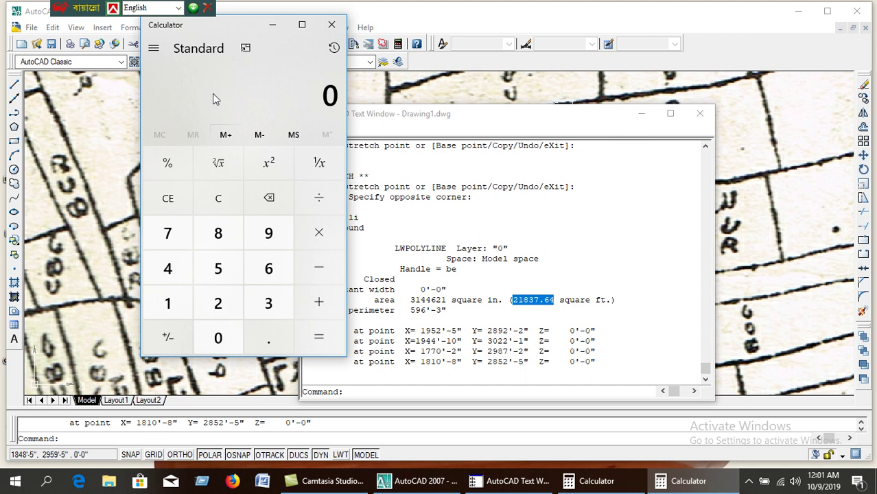
key(ctrl+v)
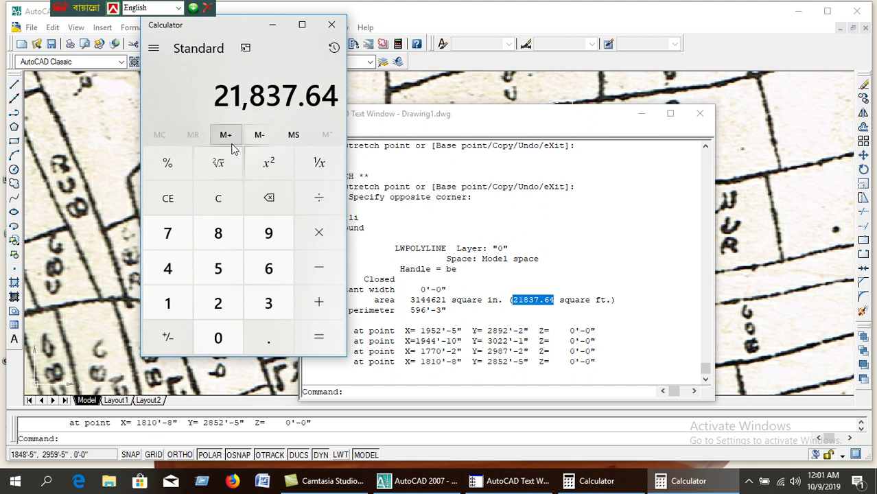
- Divide the area by 435.6 to get 50.13232323232323, then close Calculator
click(319, 198)
click(168, 273)
click(269, 307)
click(226, 275)
click(270, 341)
click(269, 268)
click(320, 338)
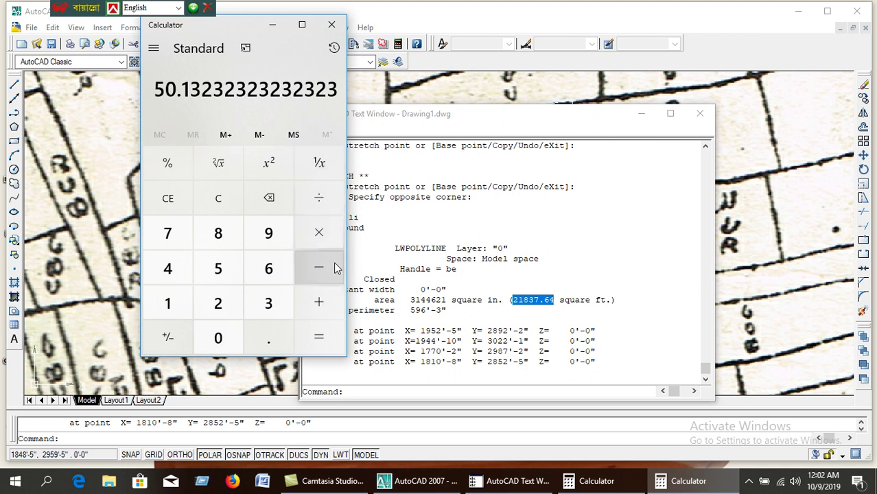
click(332, 27)
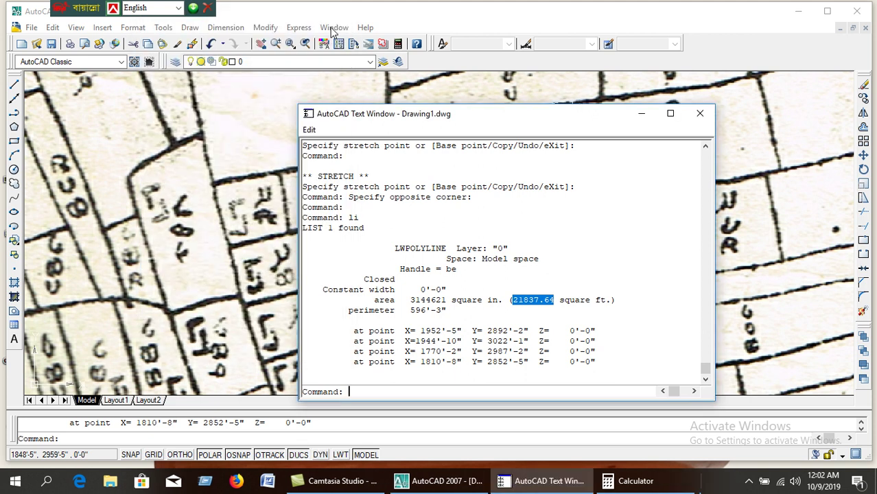
- Close the Text Window, reselect the traced plot polyline, and show hidden tray icons
click(700, 115)
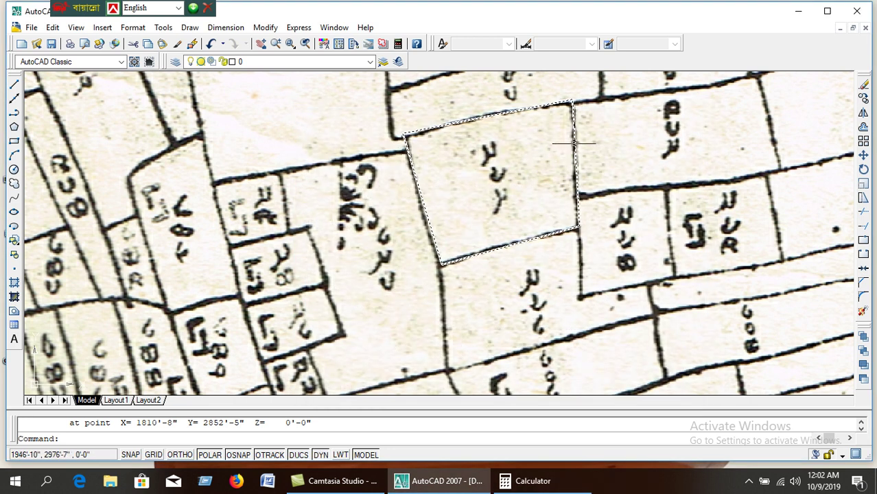
click(577, 144)
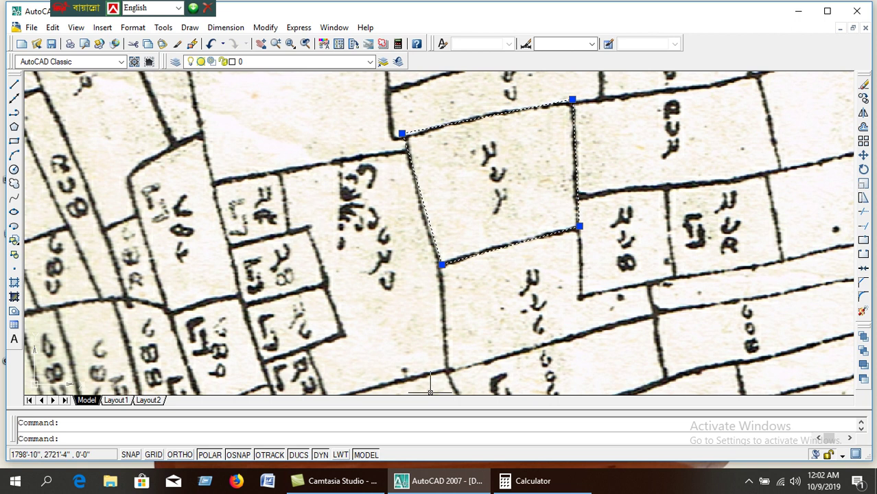
click(748, 480)
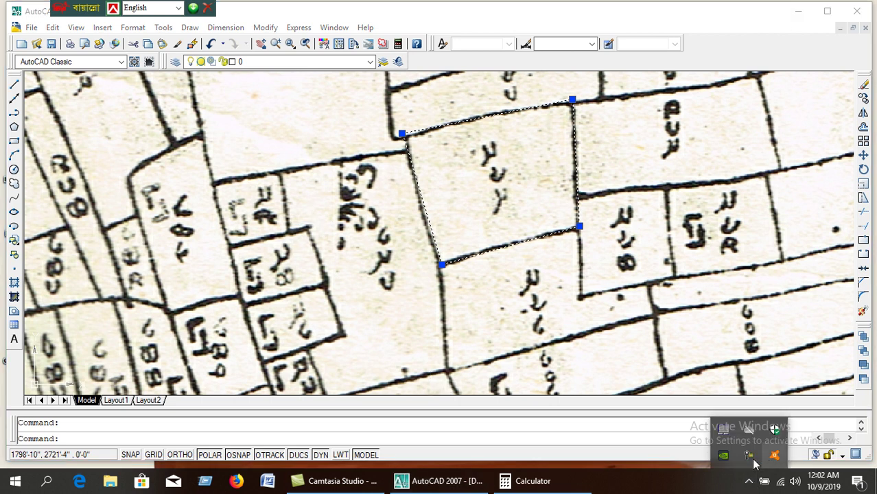